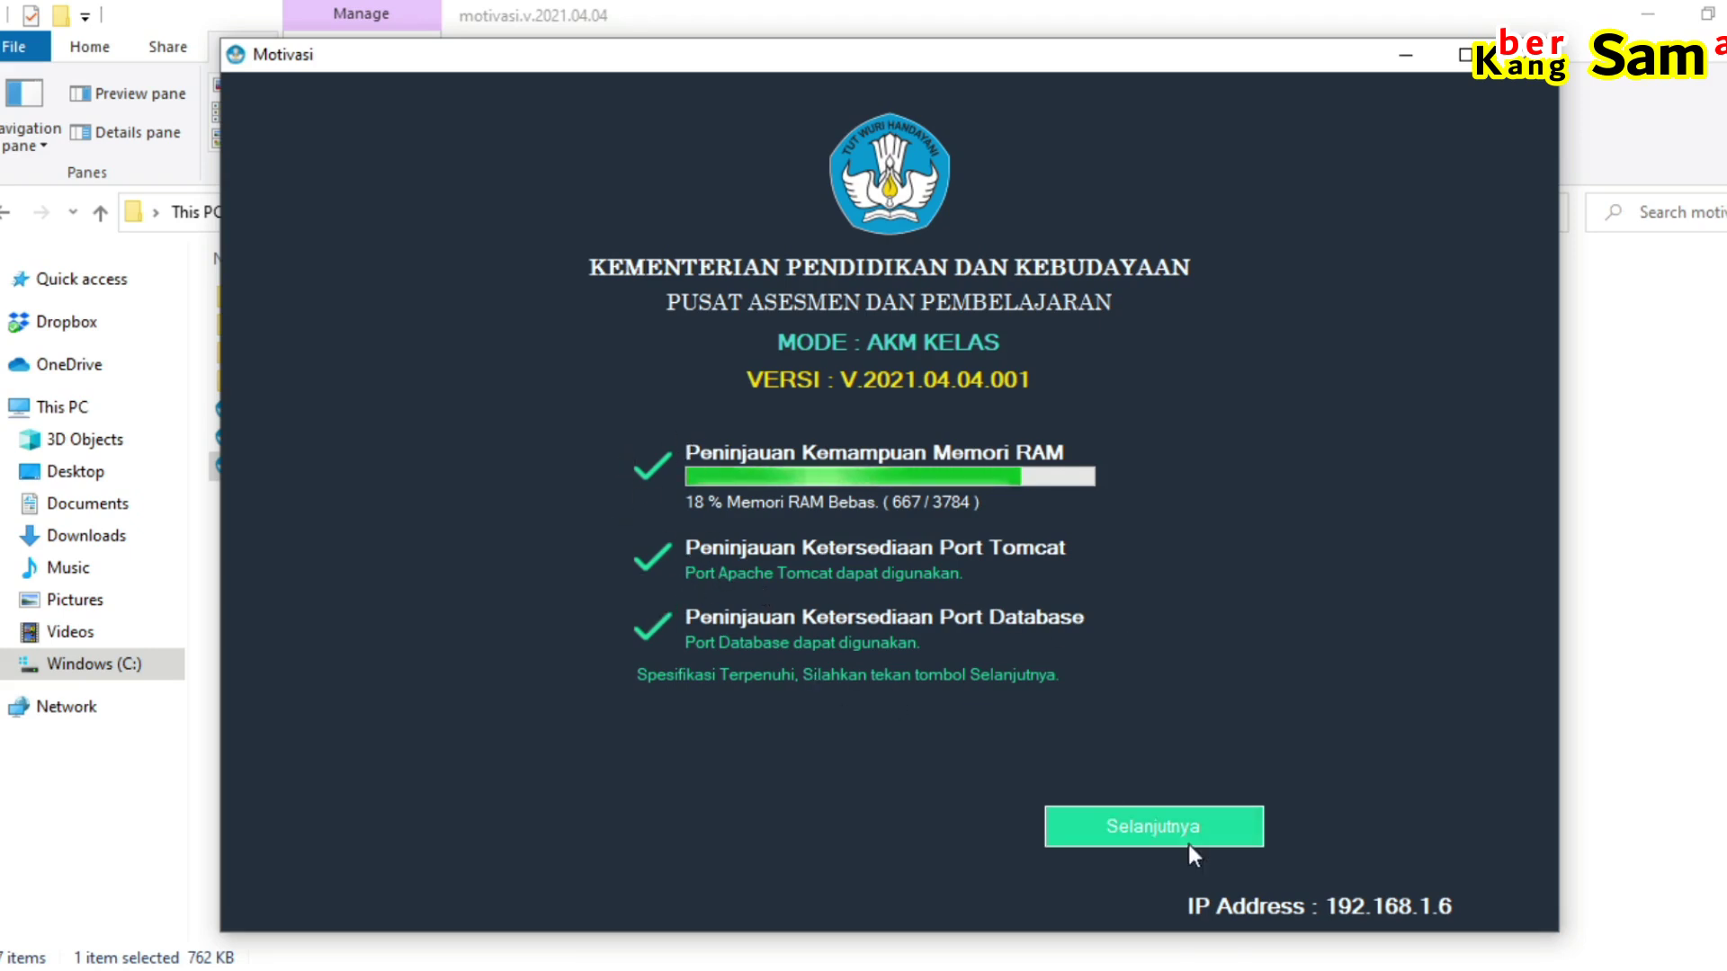
Step: Start the Motivasi application with Mode Jaringan enabled and open the Petugas login page
{"action": "left_click", "coordinate": [1138, 826]}
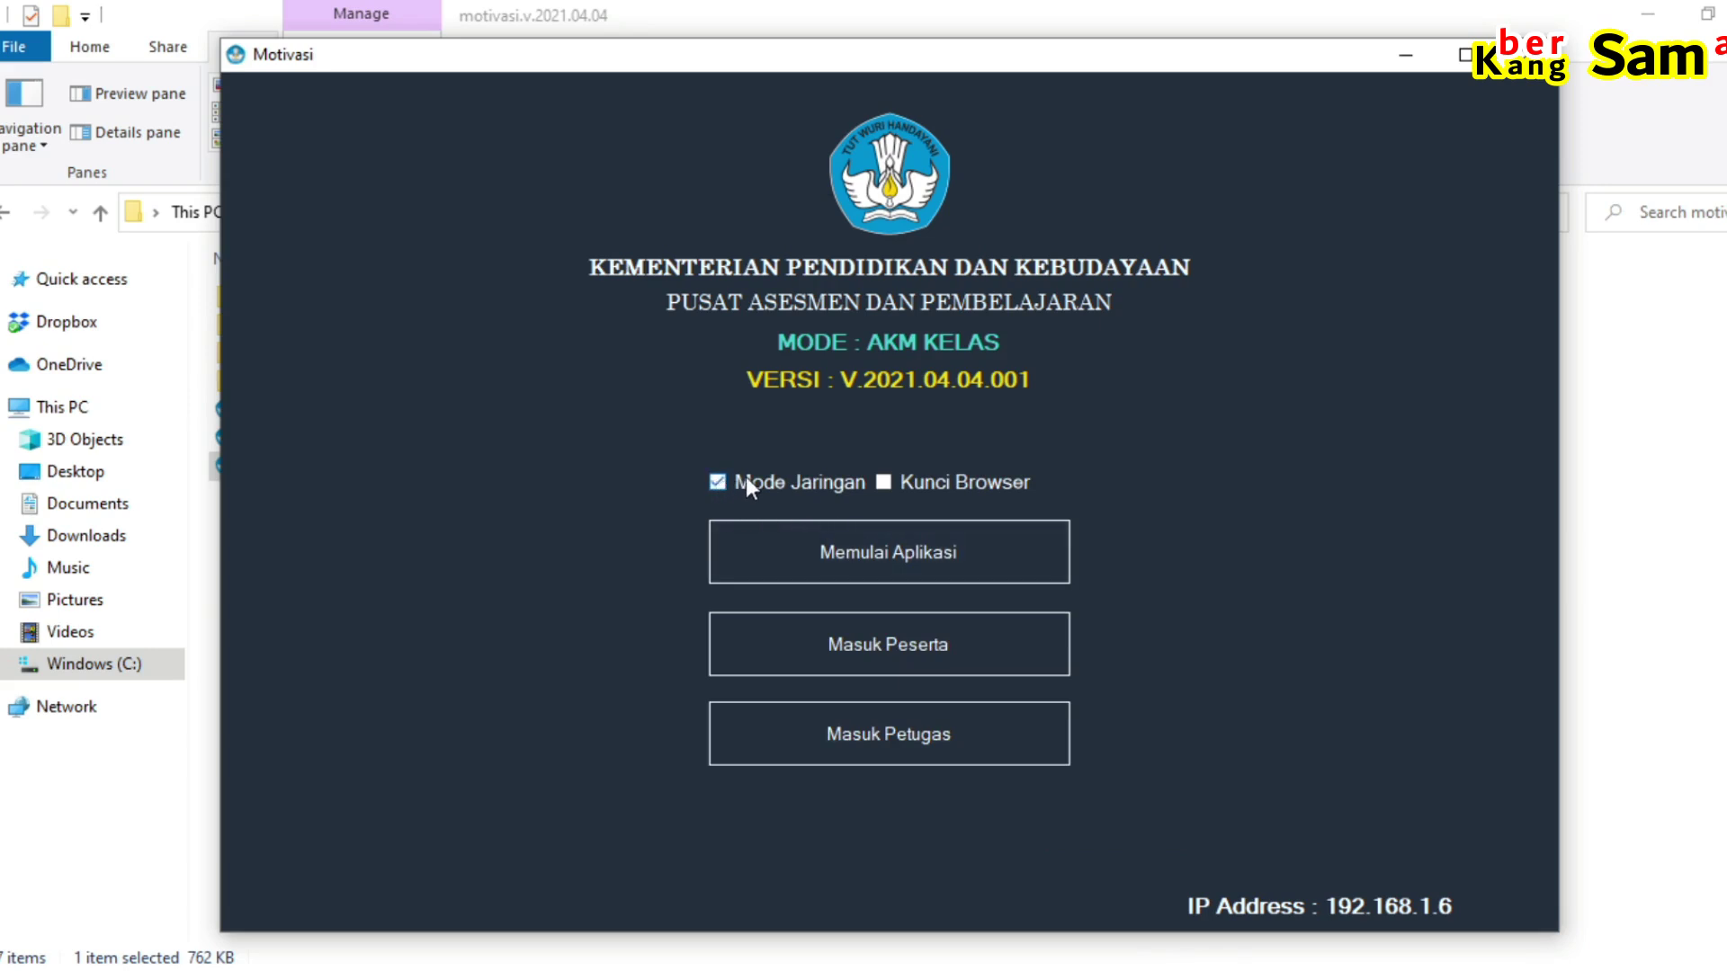
{"action": "left_click", "coordinate": [861, 565]}
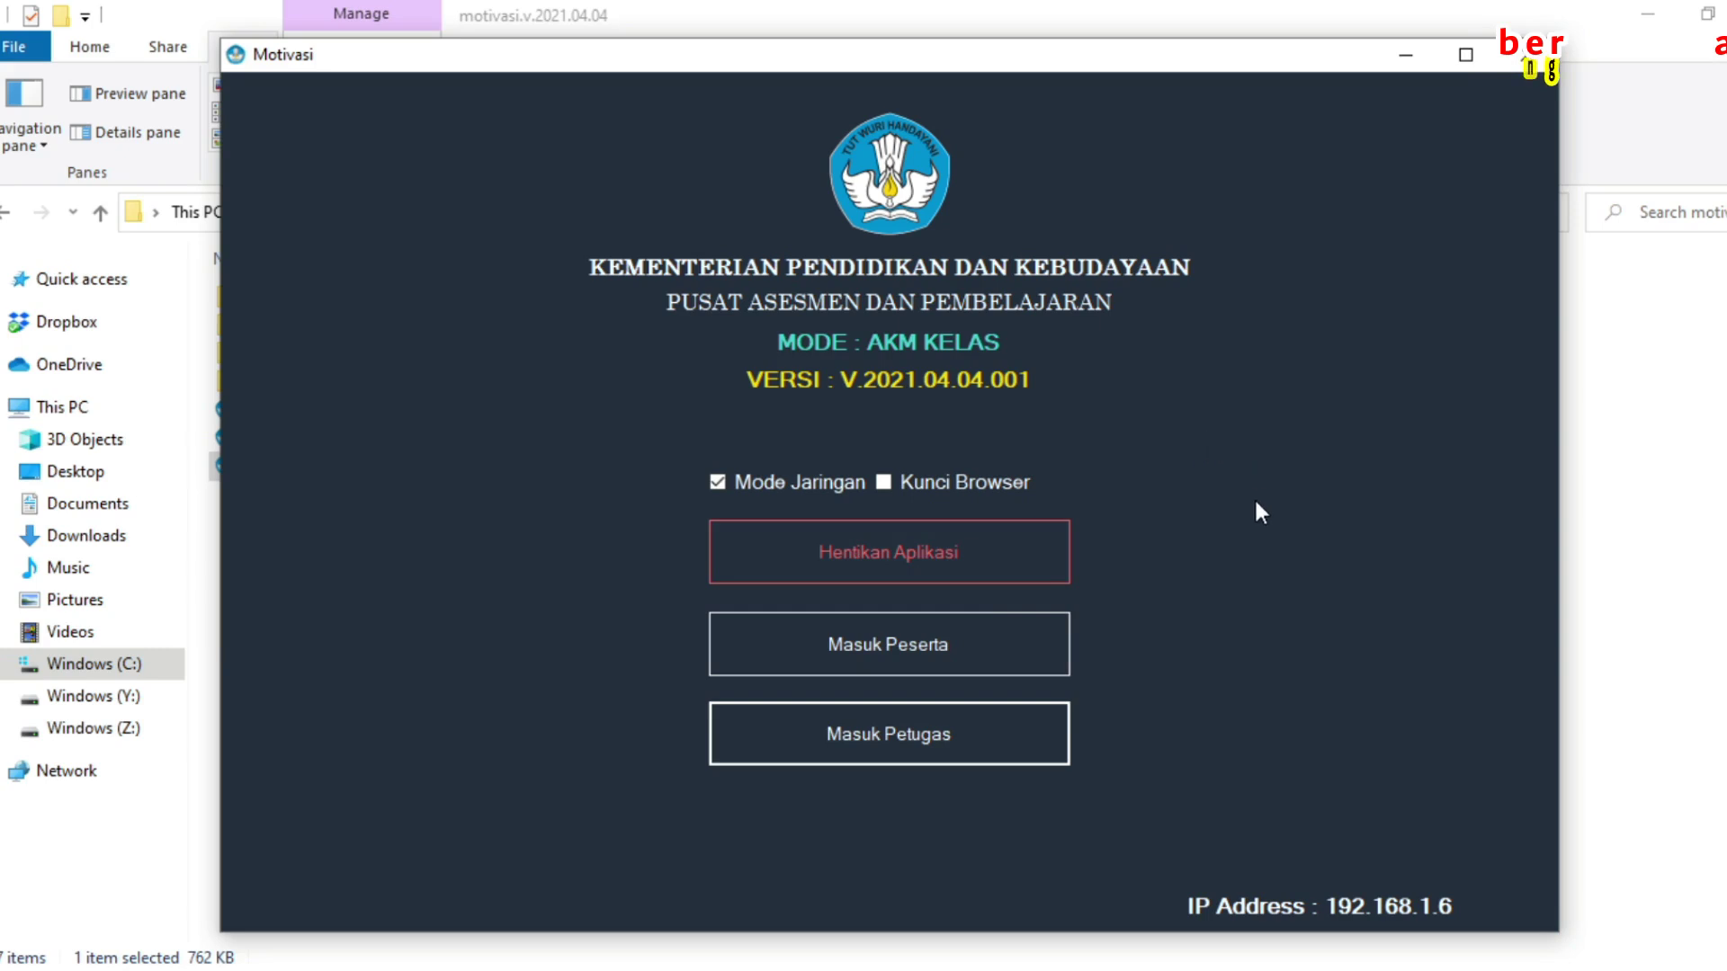
{"action": "left_click", "coordinate": [932, 747]}
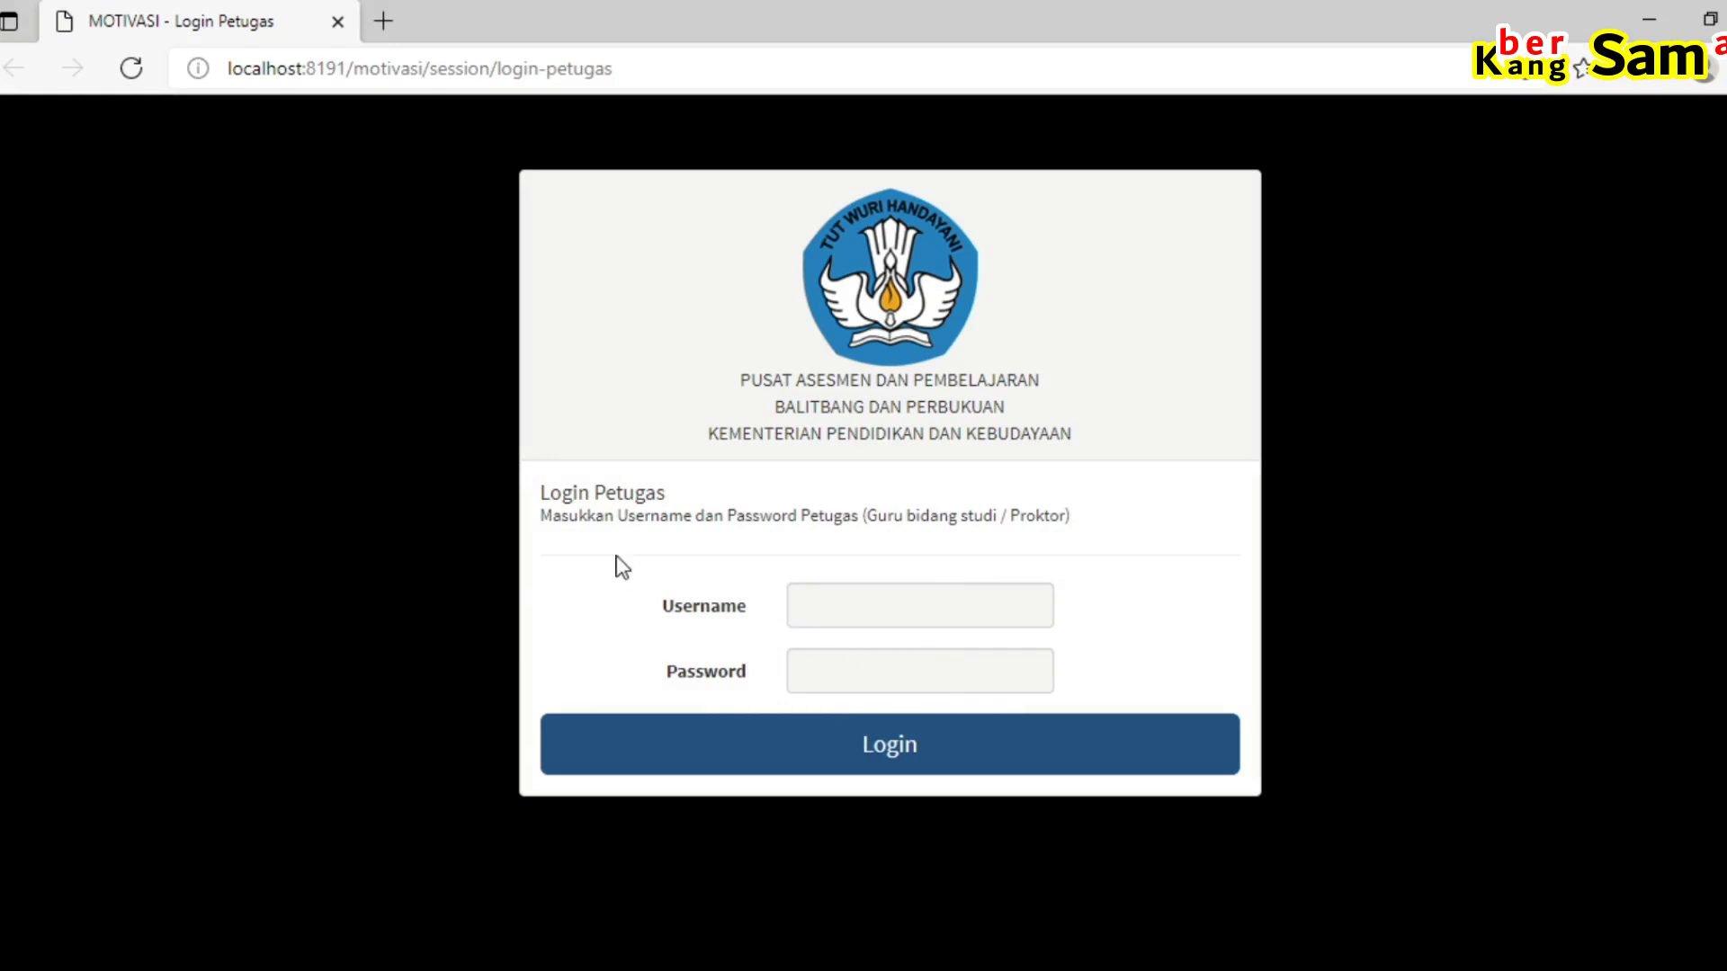
Step: Log in as Petugas with the saved username and the account password
{"action": "left_click", "coordinate": [886, 606]}
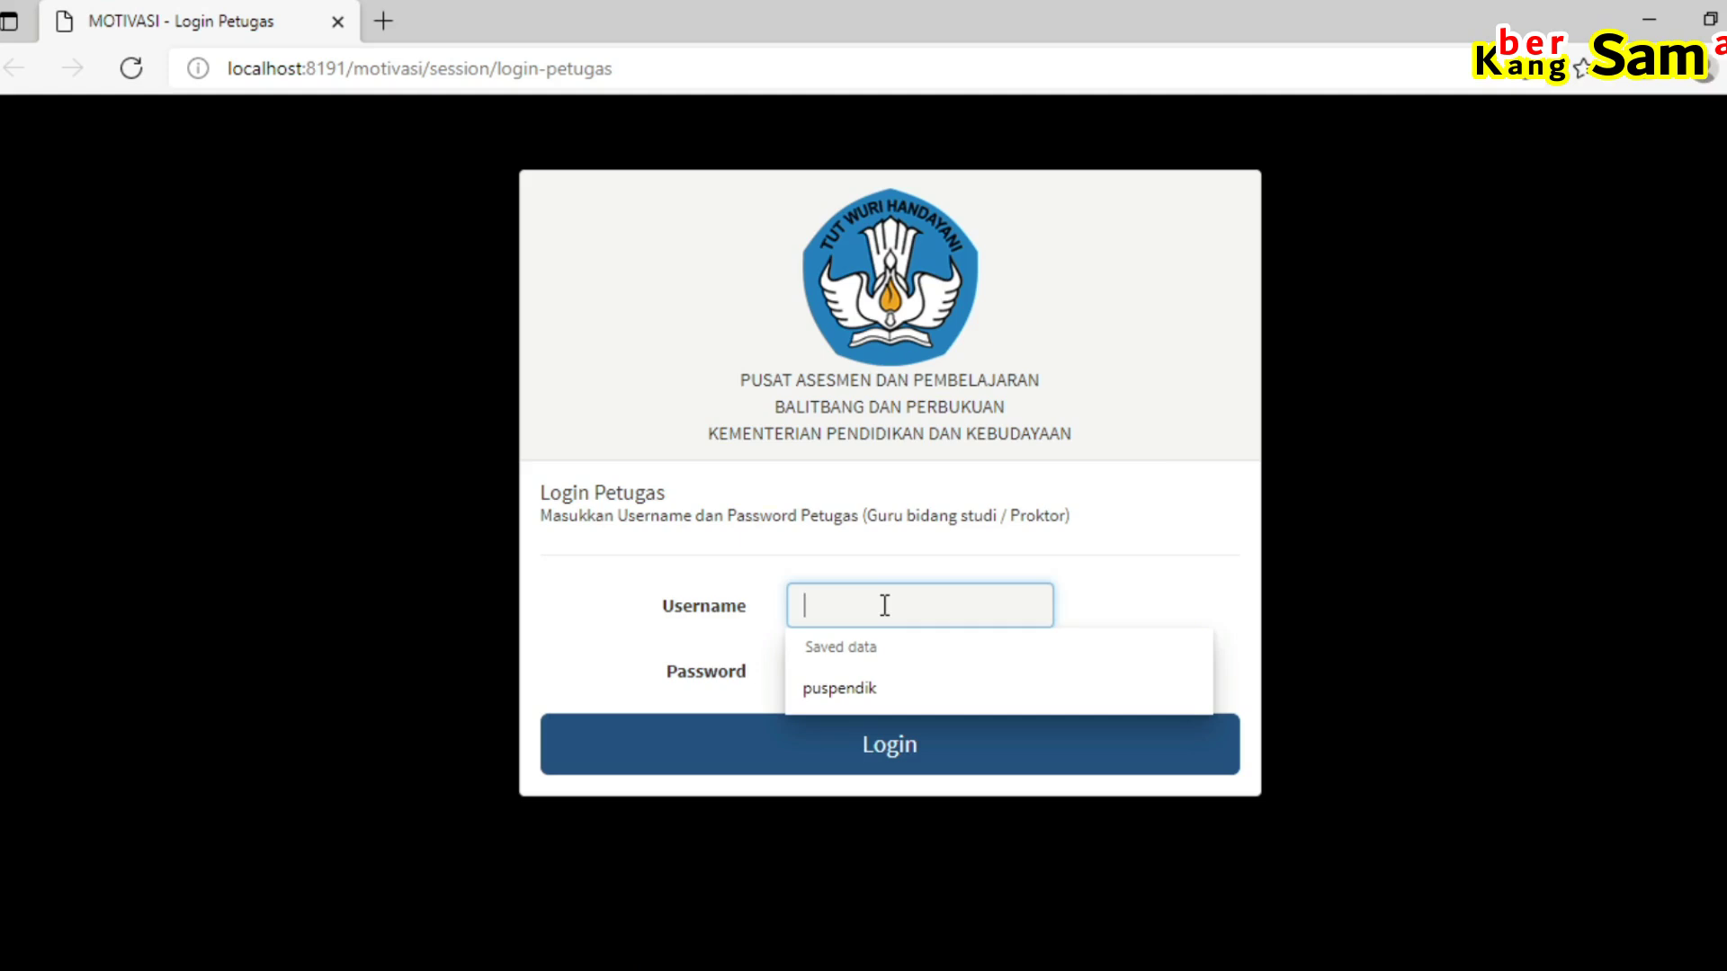
{"action": "left_click", "coordinate": [861, 692]}
{"action": "left_click", "coordinate": [861, 673]}
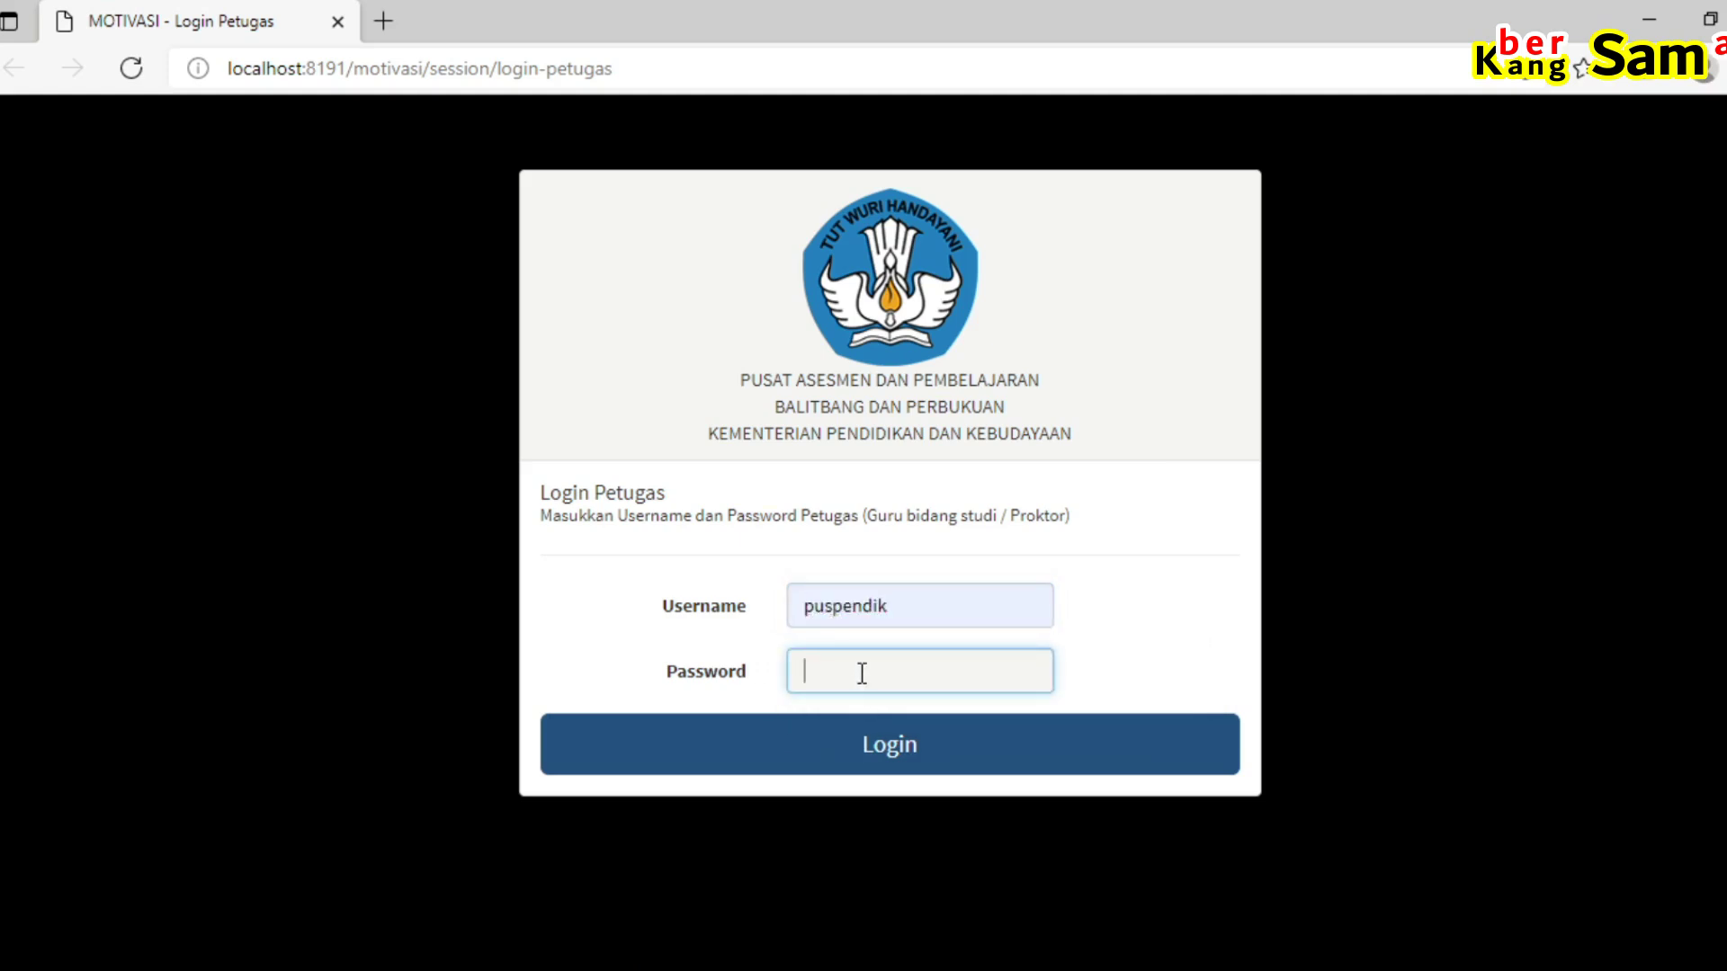
{"action": "type", "text": "•"}
{"action": "left_click", "coordinate": [1021, 672]}
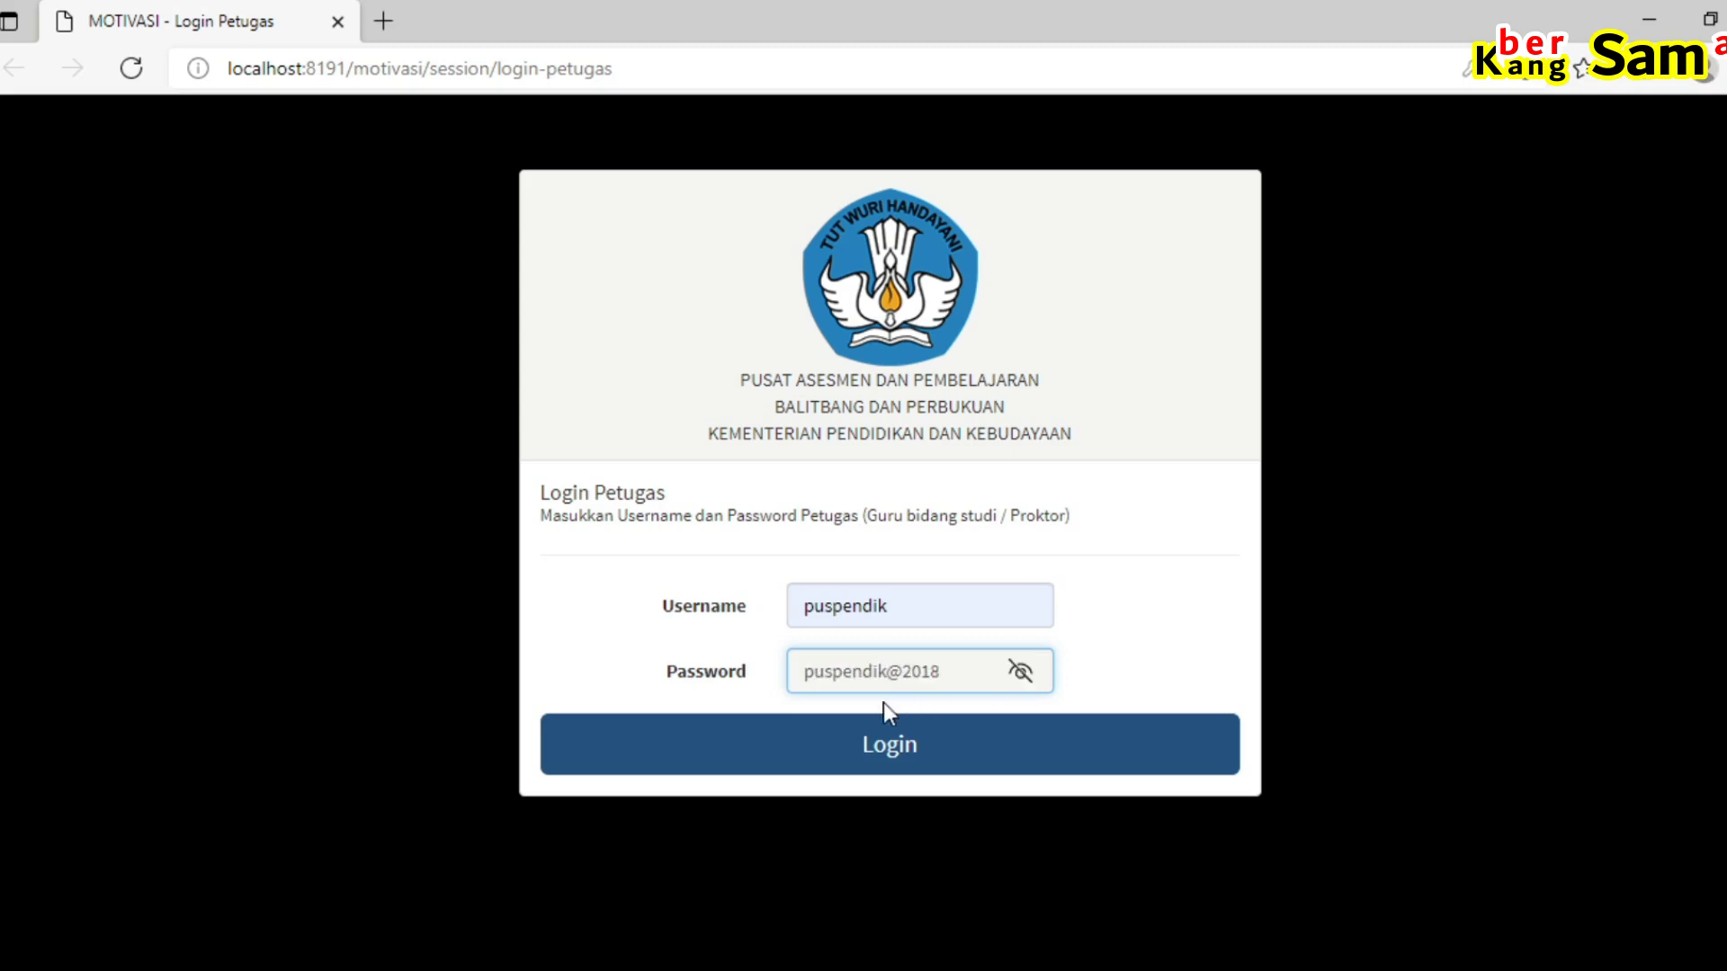
{"action": "left_click", "coordinate": [929, 749]}
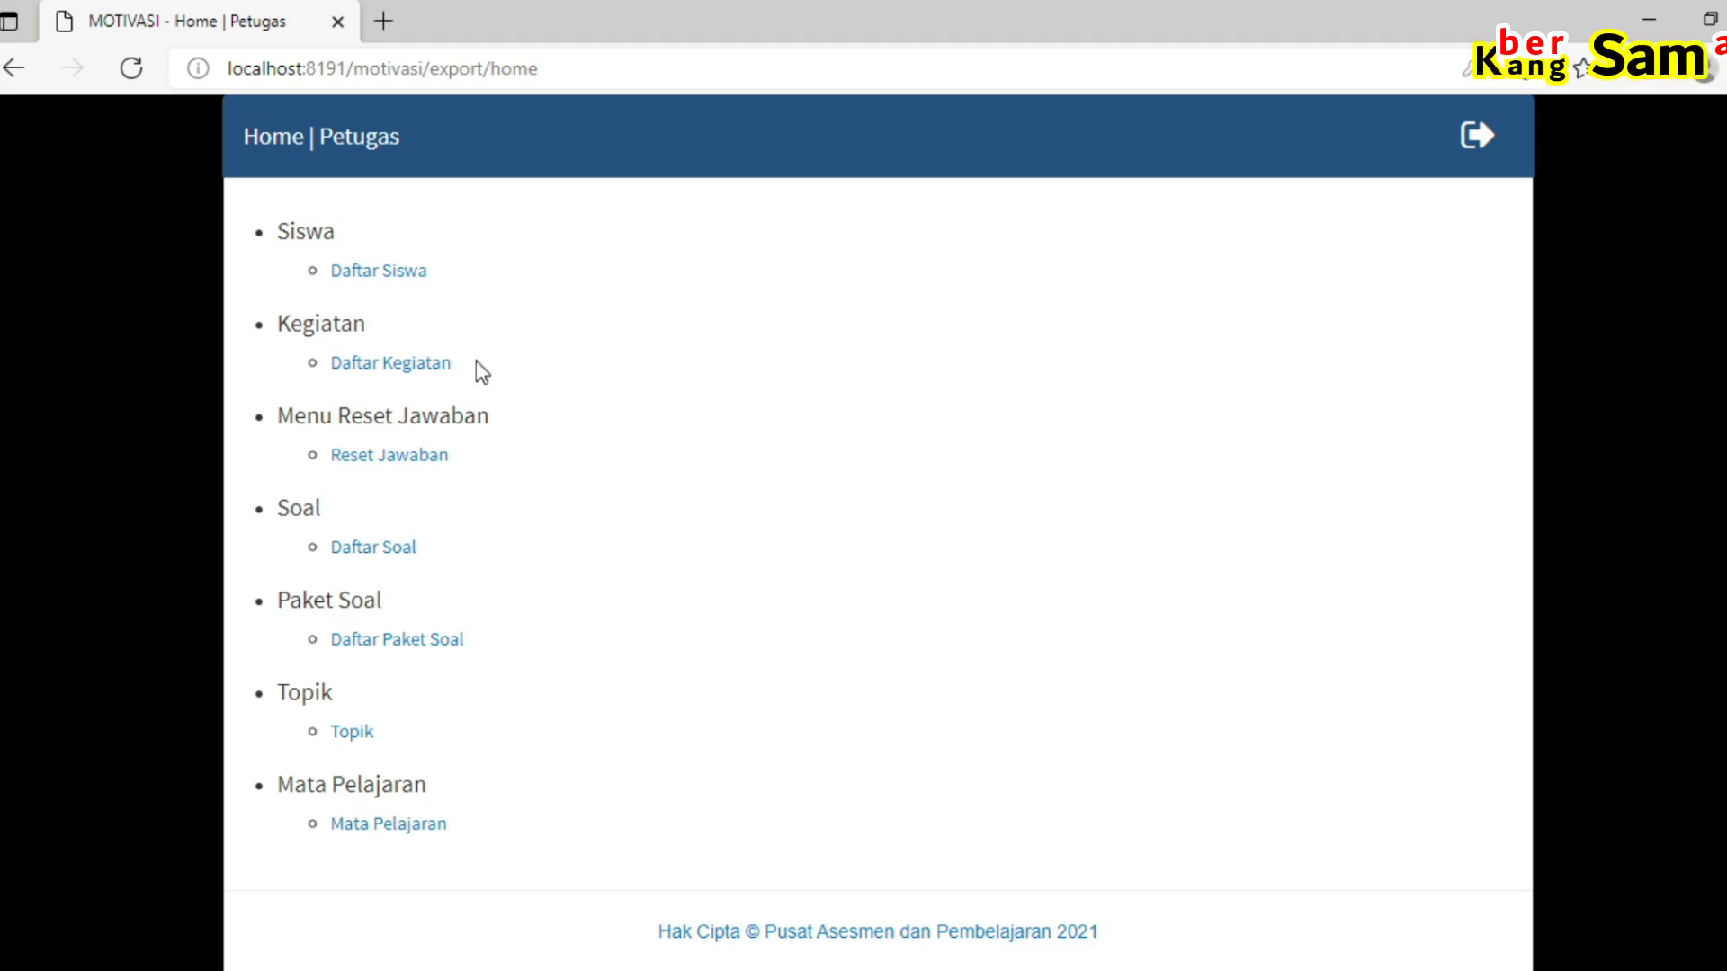
Step: Import the activity file KEGIATAN-AKM-KELAS-NUMERASI-LEVEL-3-ANDROID into Daftar Kegiatan
{"action": "left_click", "coordinate": [392, 365]}
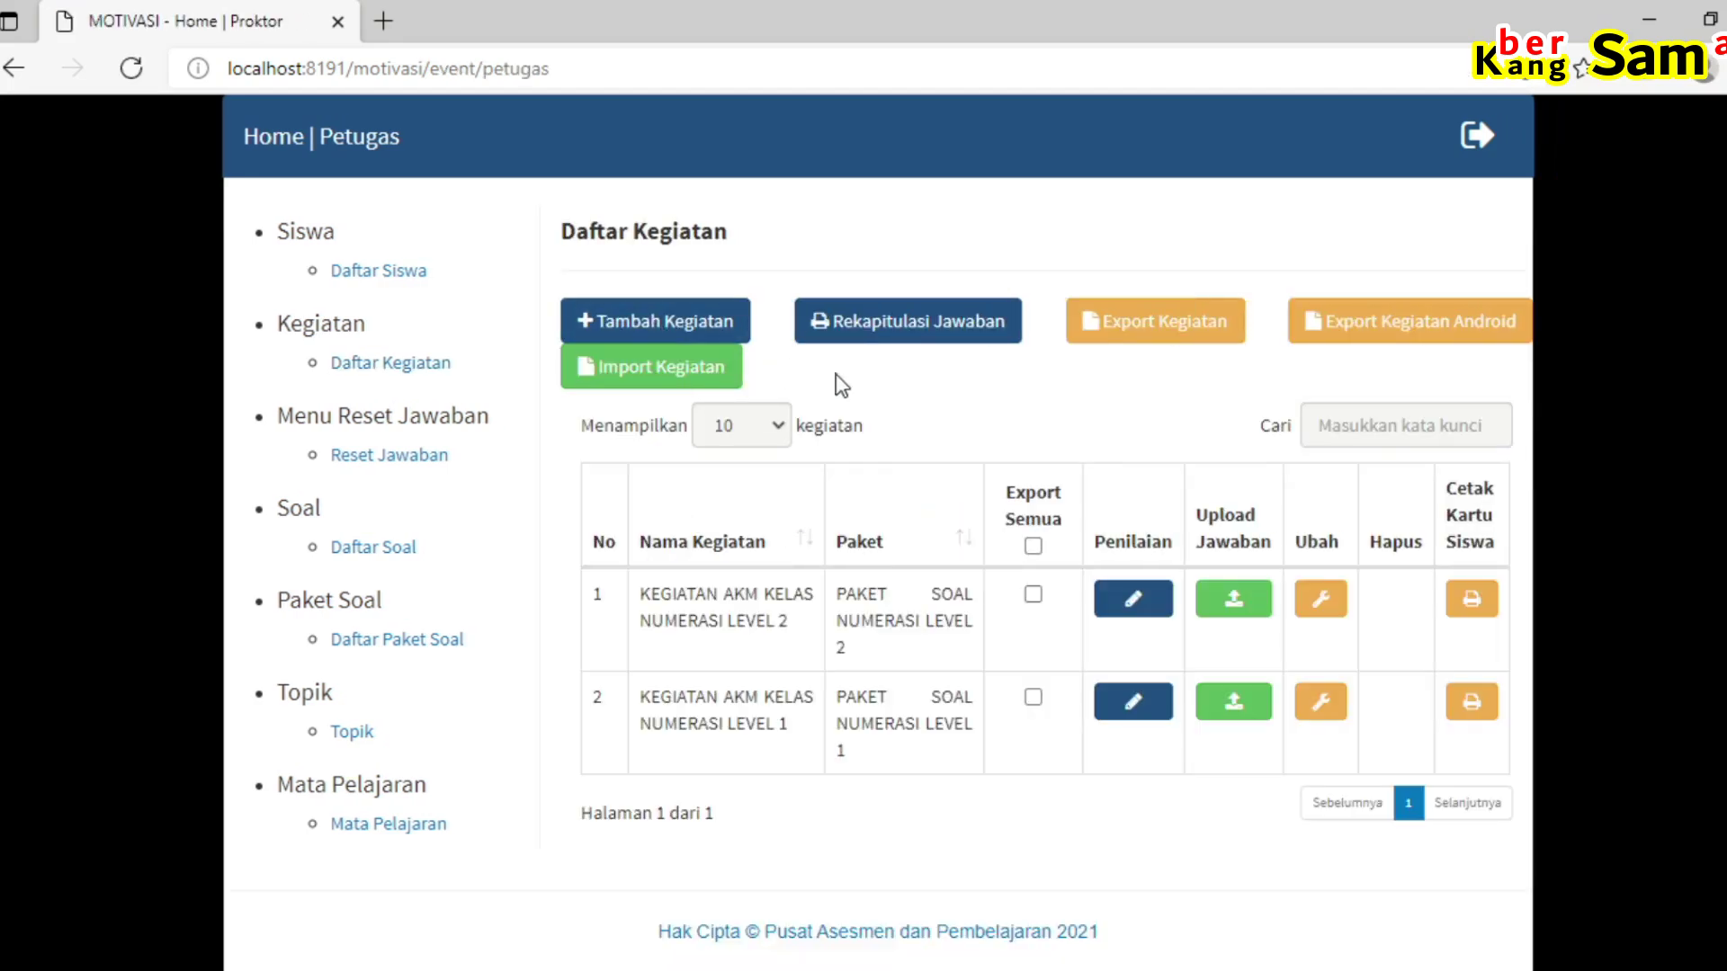
{"action": "left_click", "coordinate": [649, 380]}
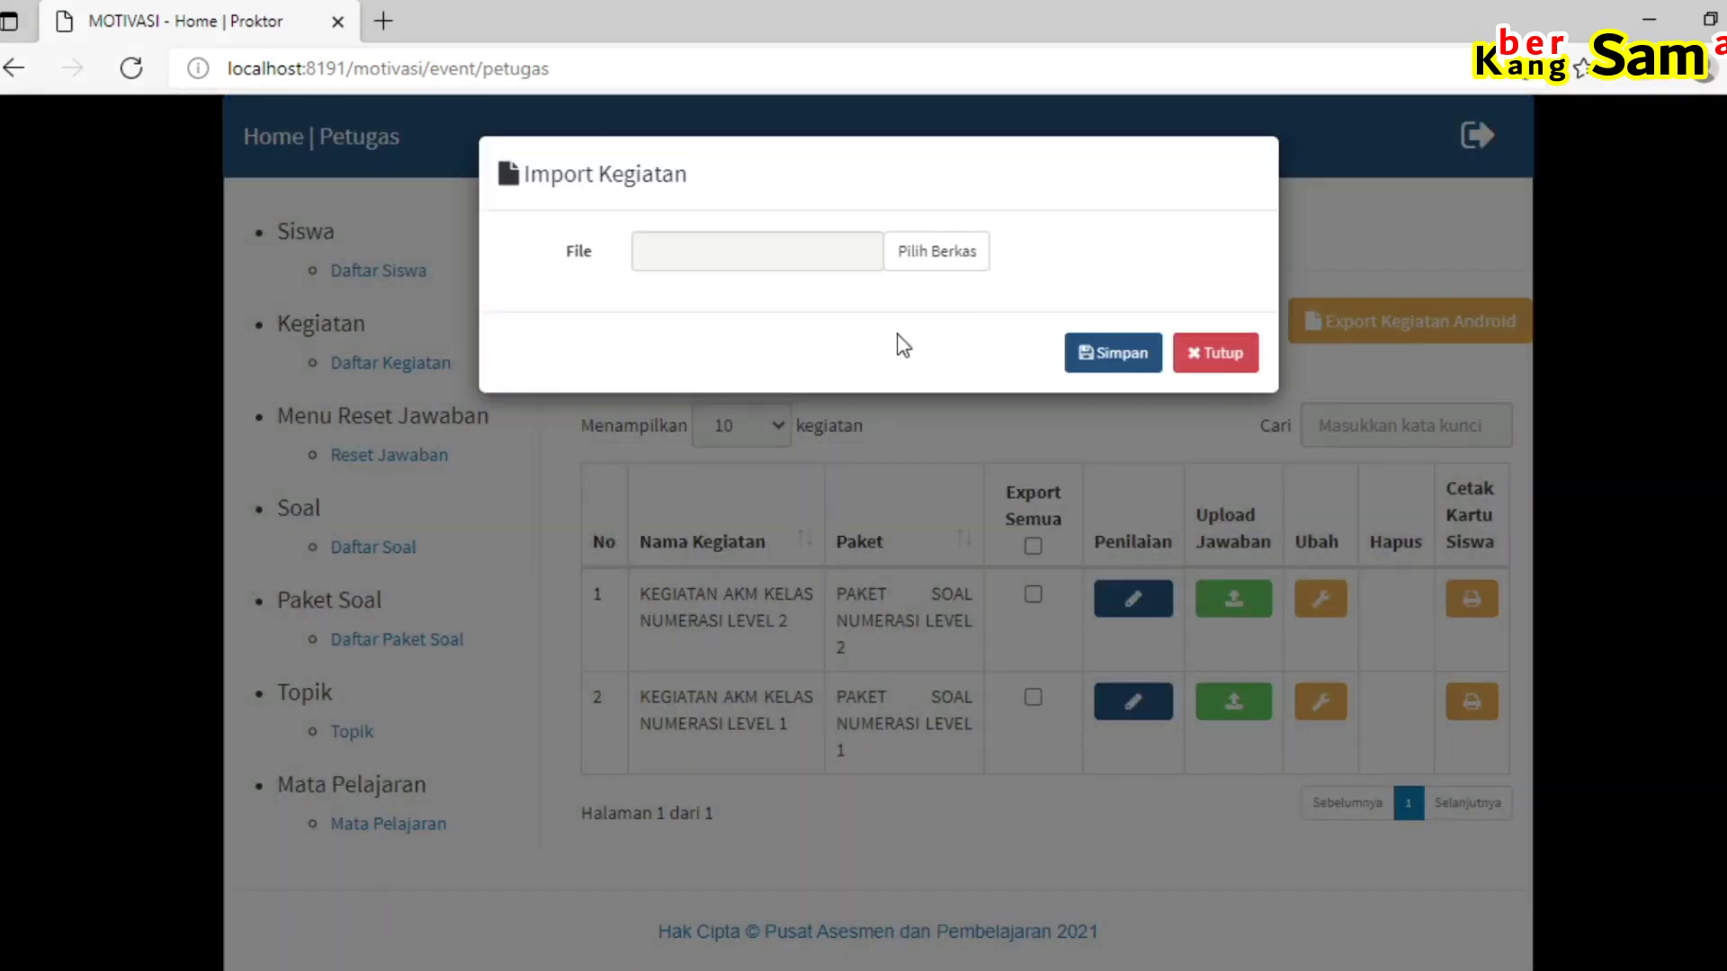
{"action": "left_click", "coordinate": [946, 250]}
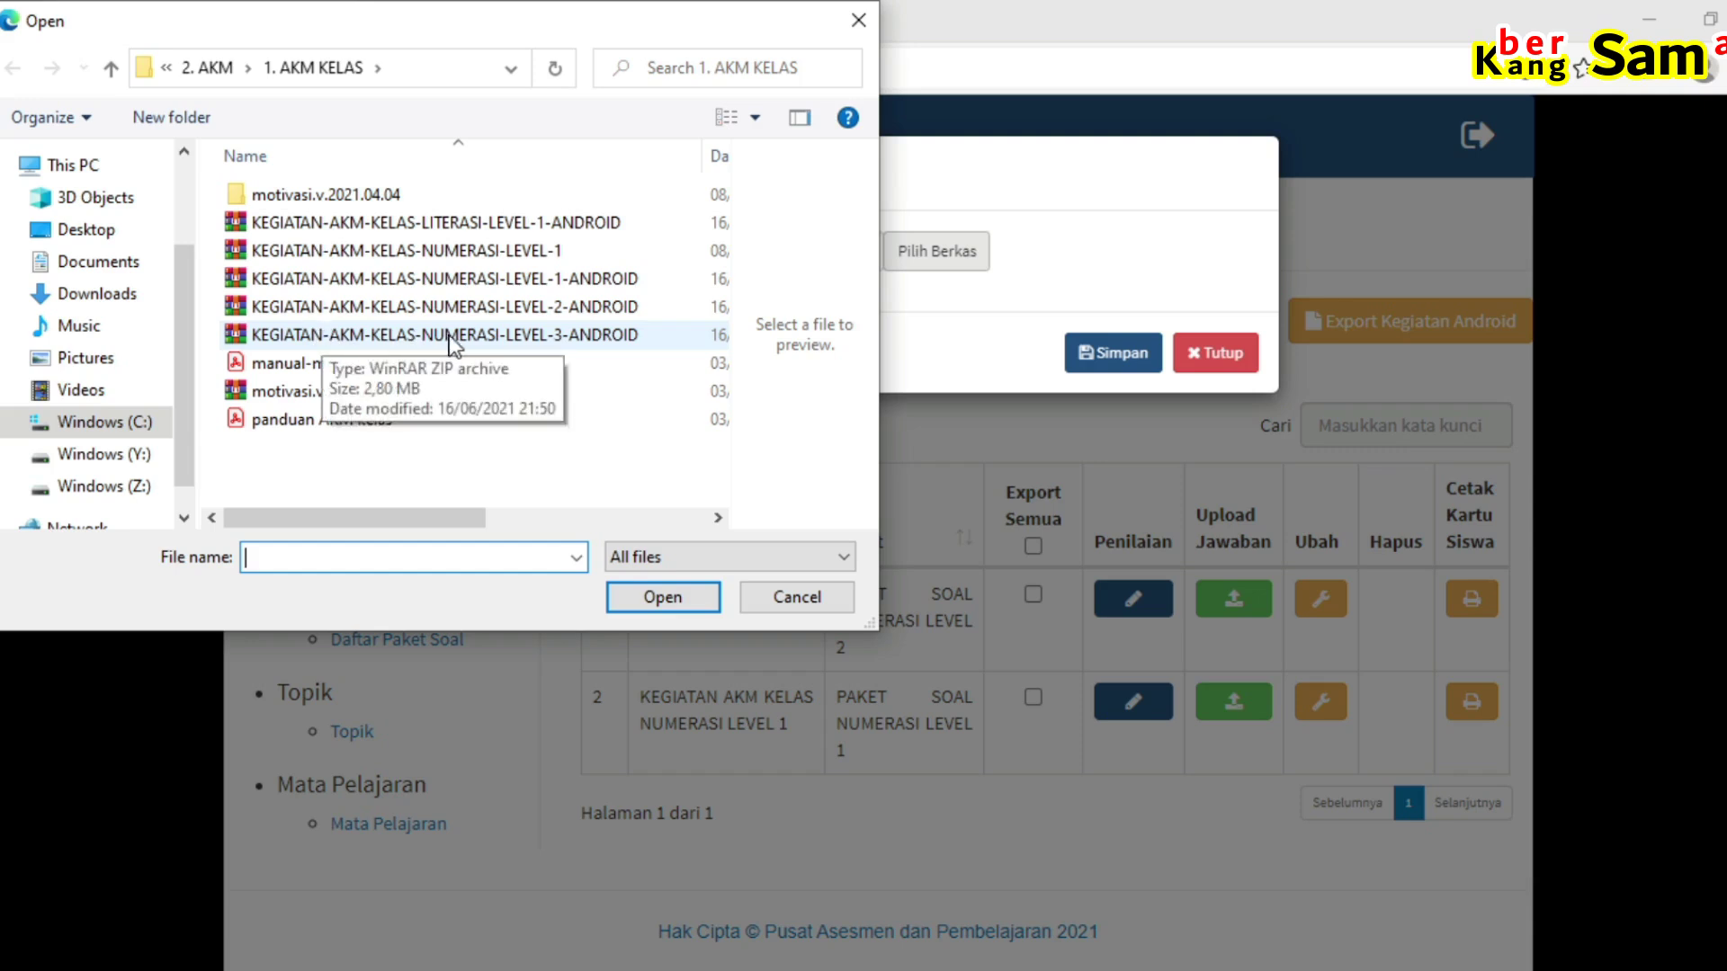
{"action": "left_click", "coordinate": [591, 342]}
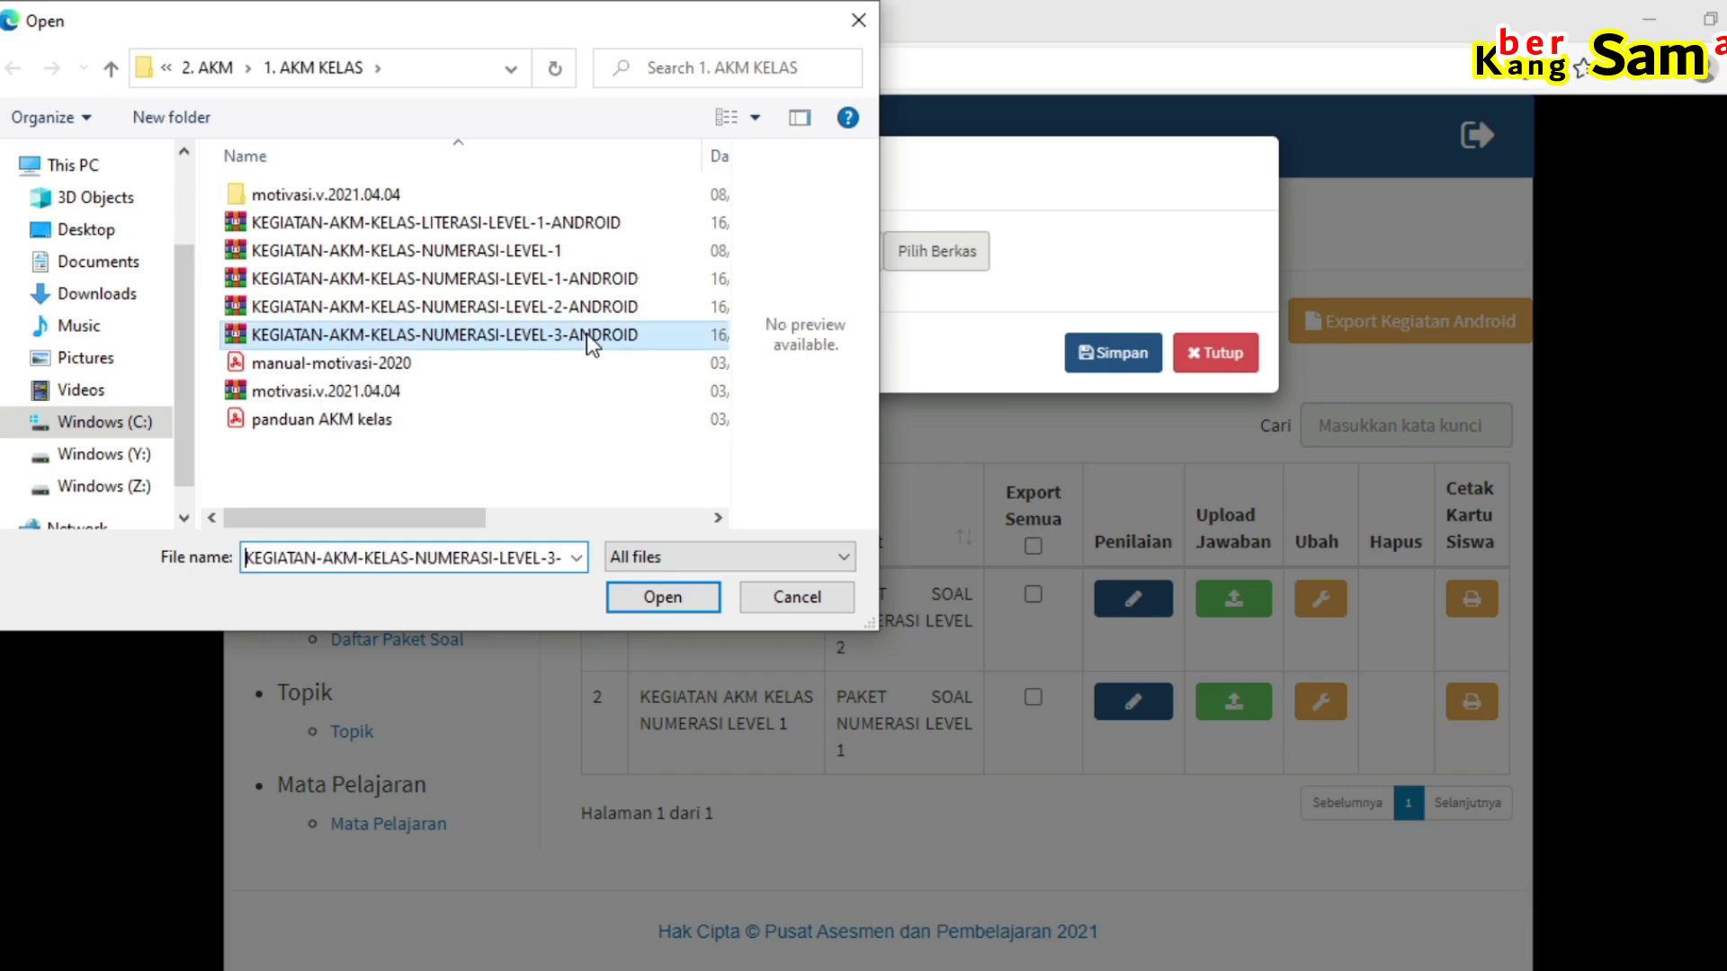
{"action": "left_click", "coordinate": [657, 593]}
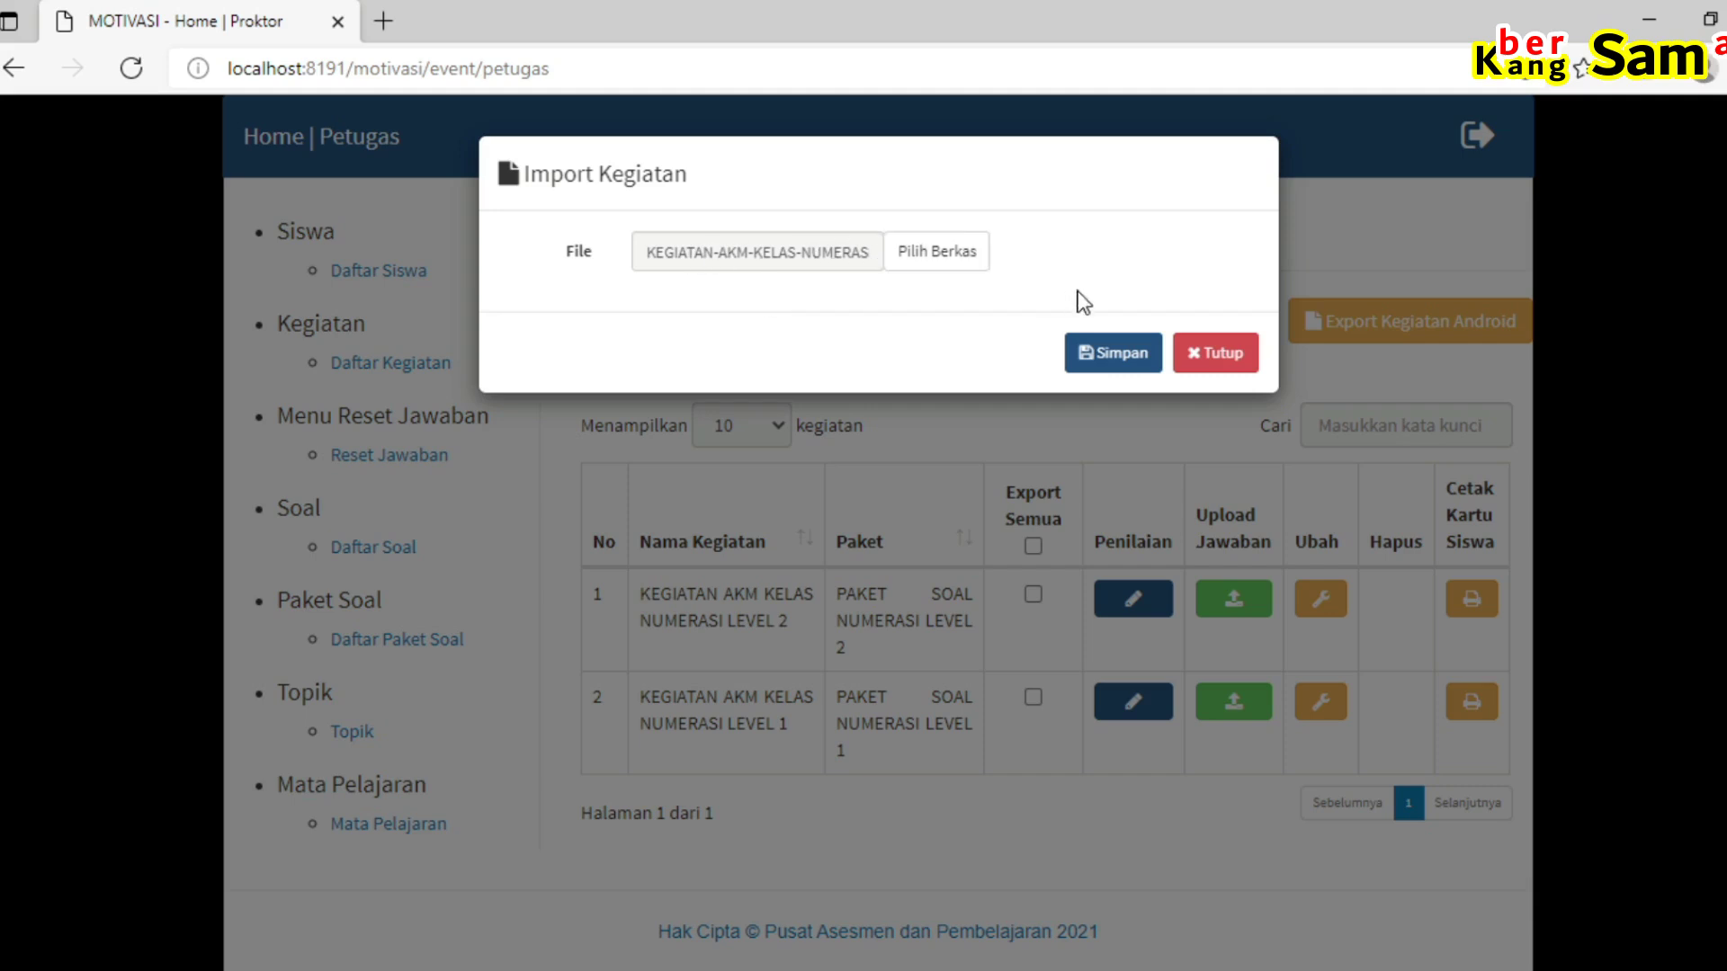
{"action": "left_click", "coordinate": [1121, 354]}
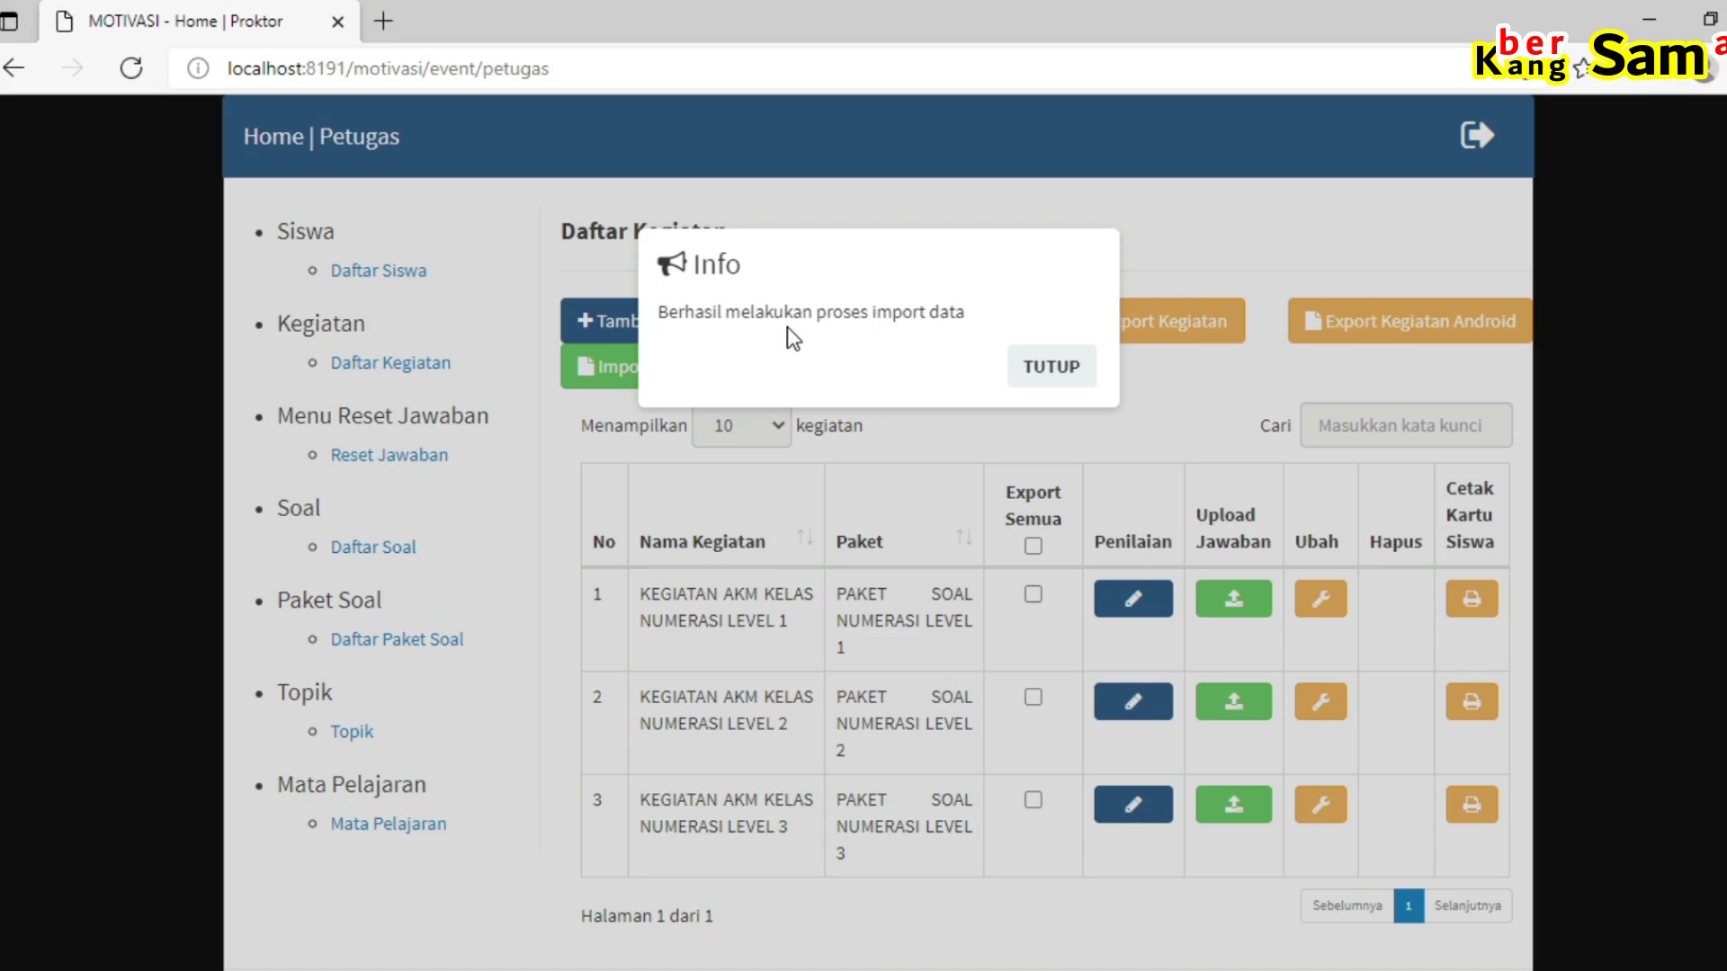
{"action": "left_click", "coordinate": [1033, 376]}
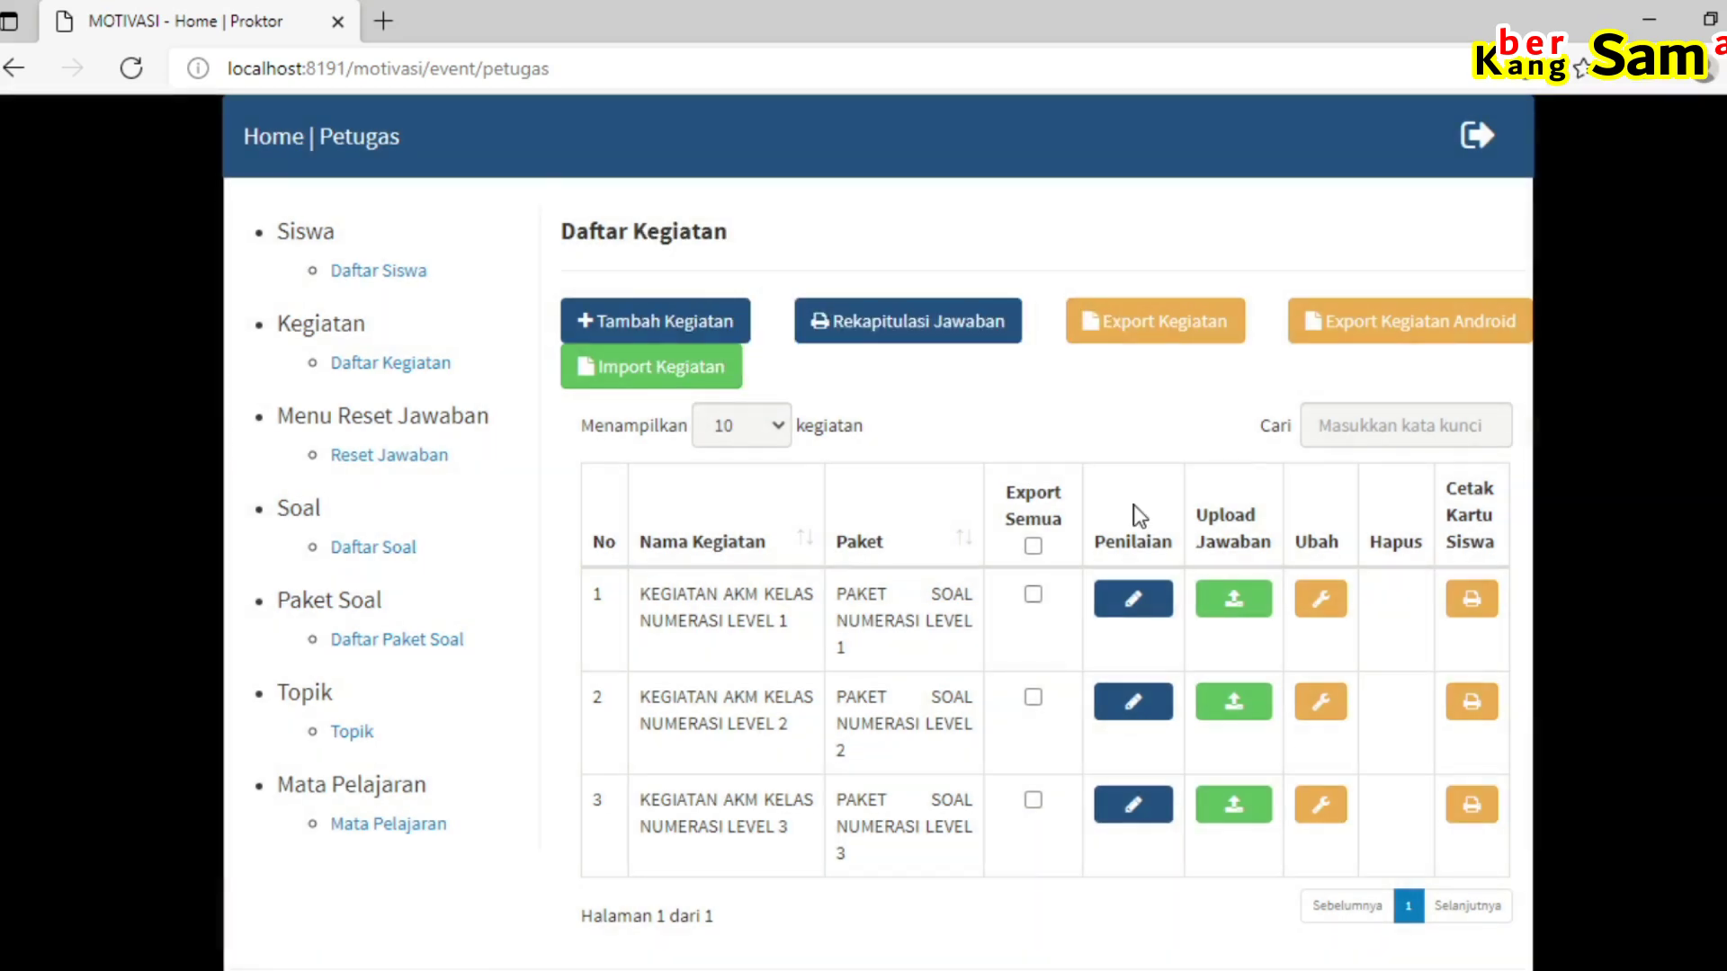
Step: Open KEGIATAN AKM KELAS NUMERASI LEVEL 3 for editing and check its full name
{"action": "scroll", "coordinate": [1086, 549], "scroll_direction": "down", "scroll_amount": 1}
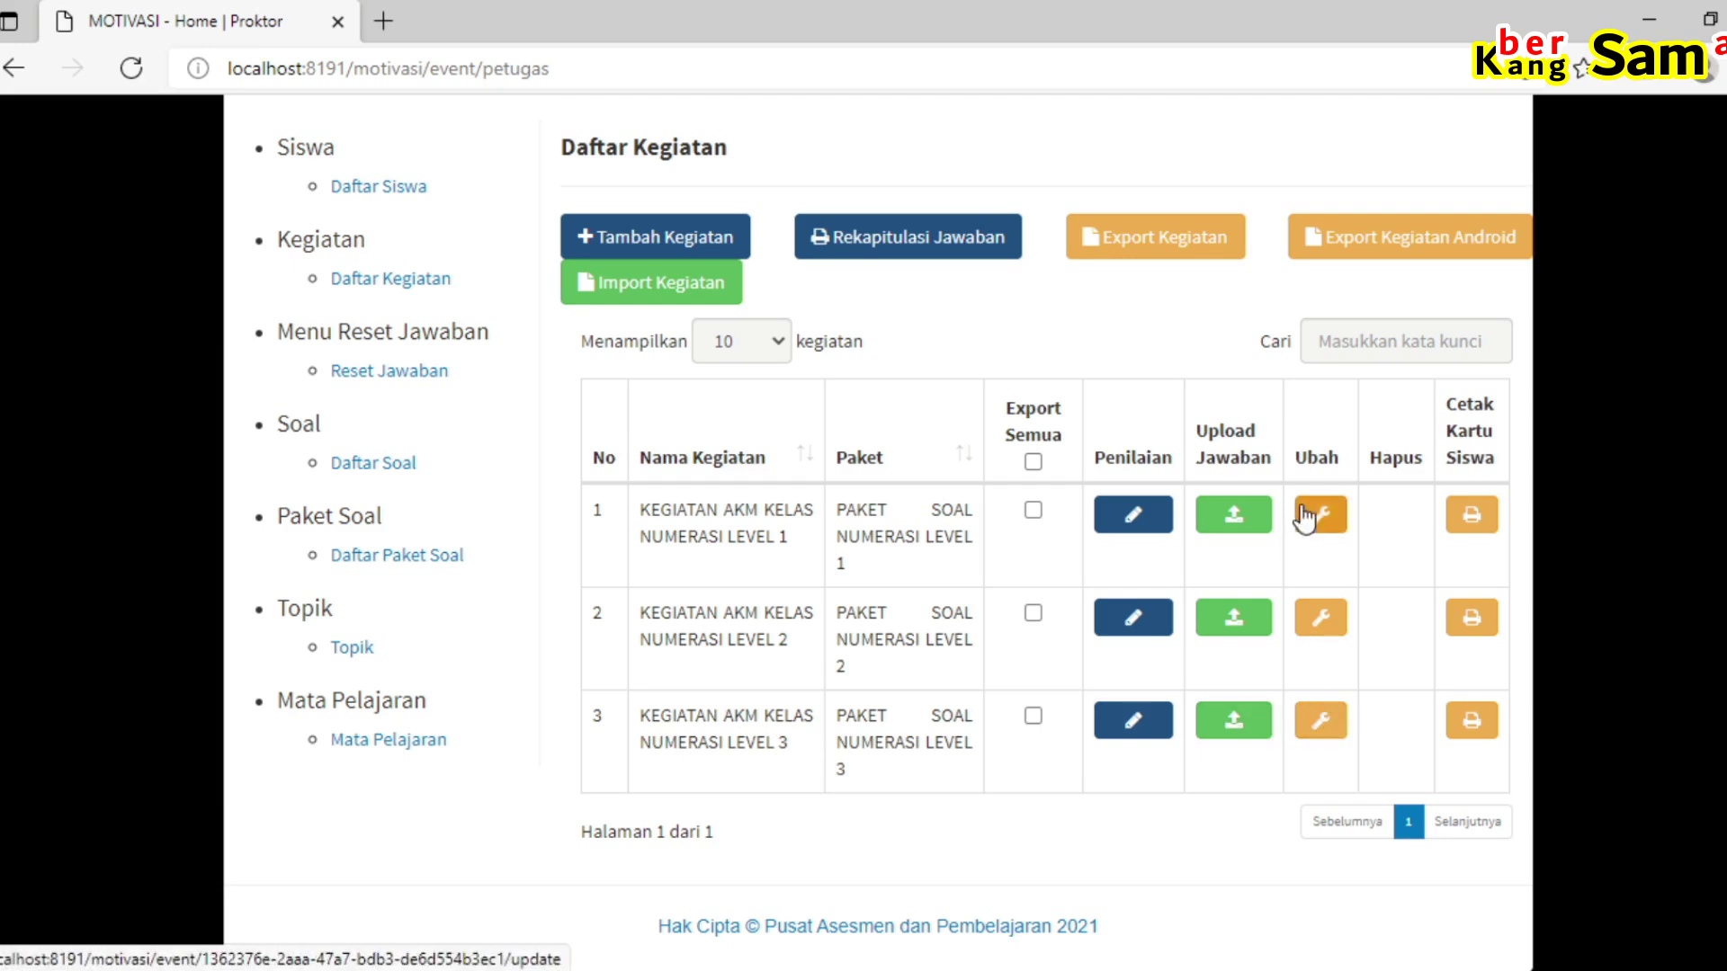
{"action": "left_click", "coordinate": [1322, 724]}
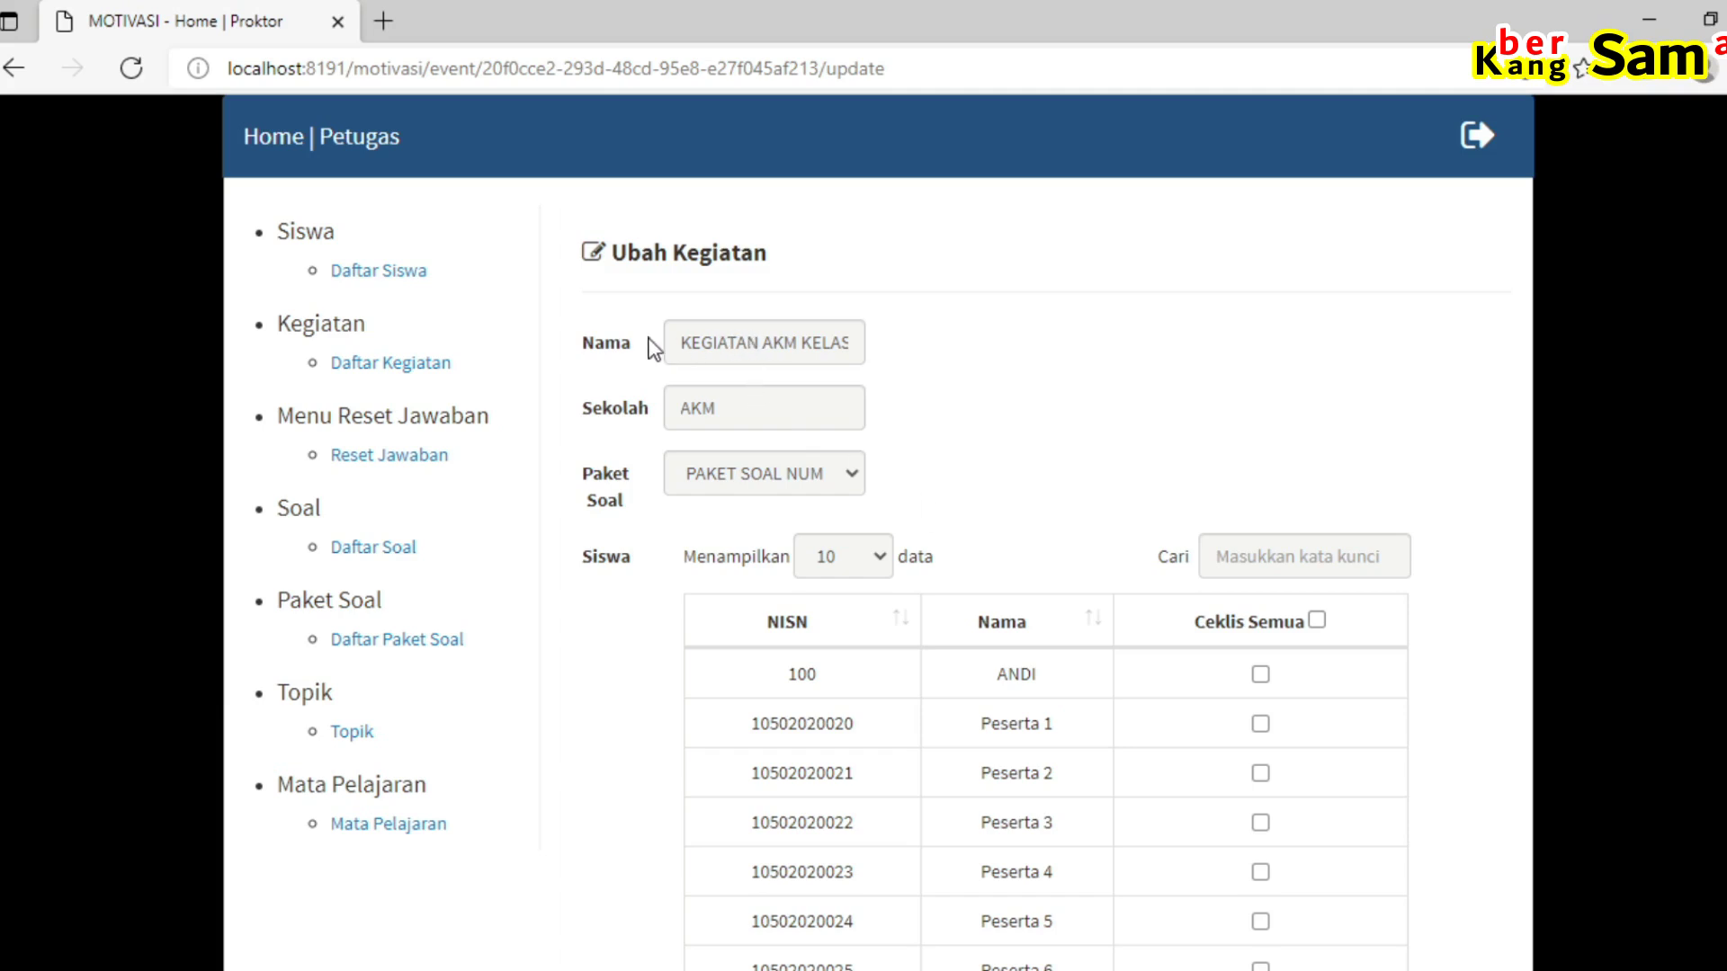
{"action": "left_click", "coordinate": [692, 343]}
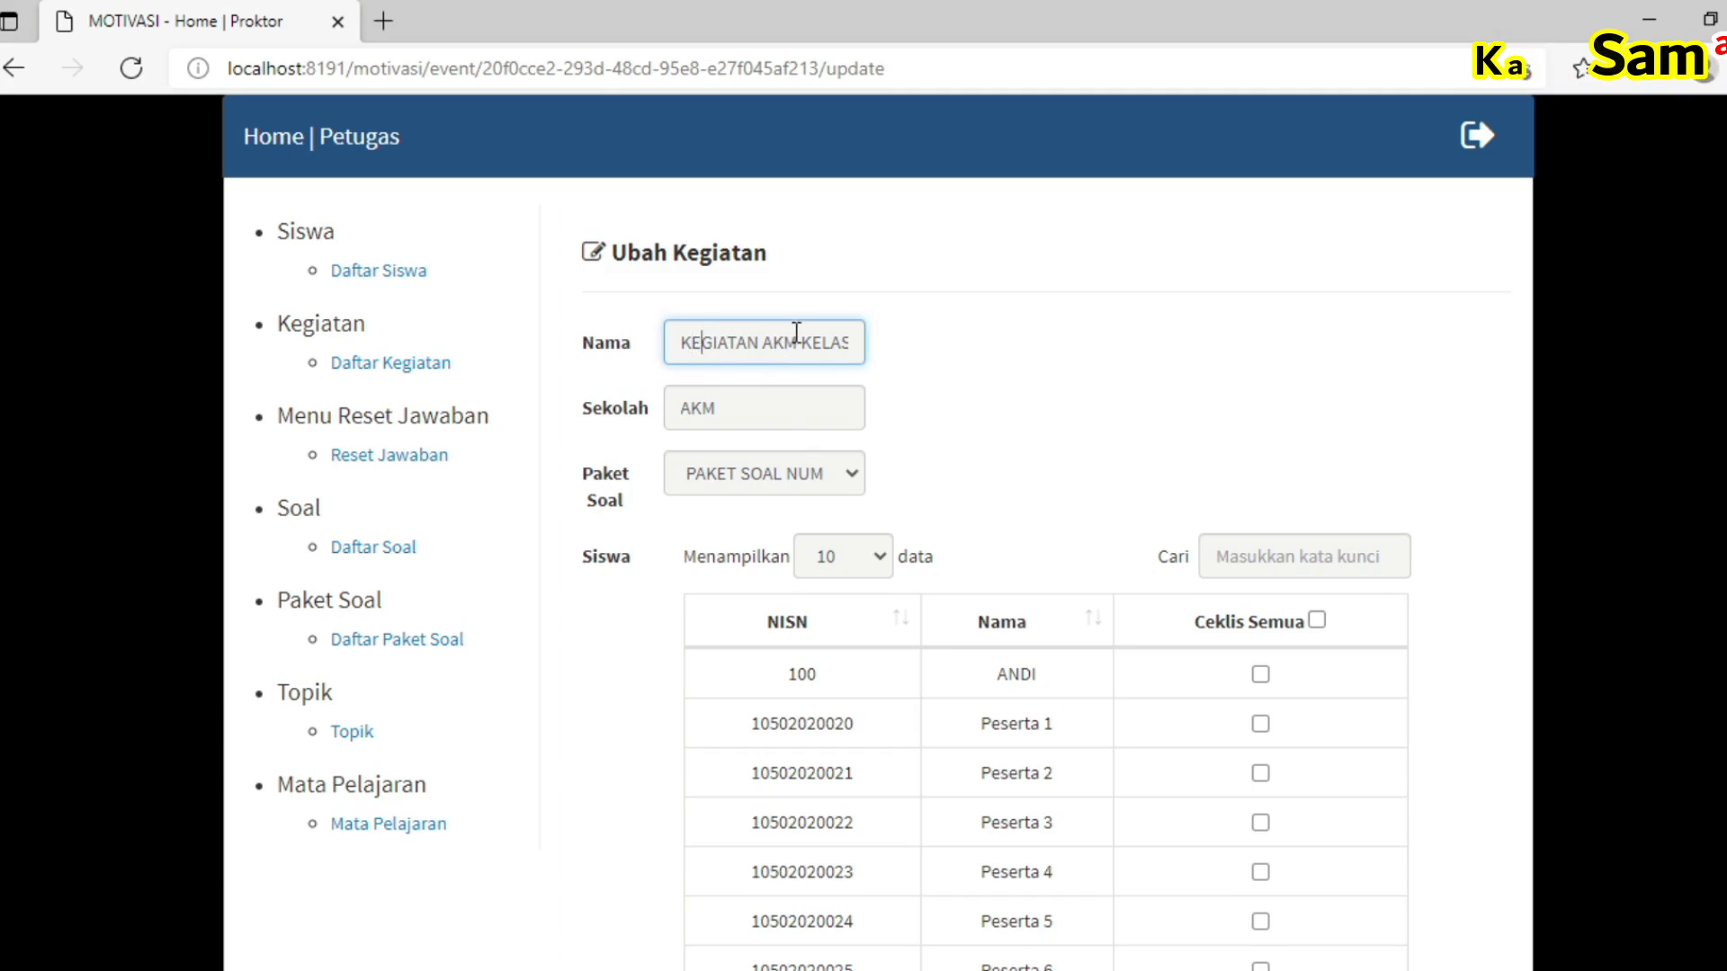
{"action": "left_click", "coordinate": [850, 340]}
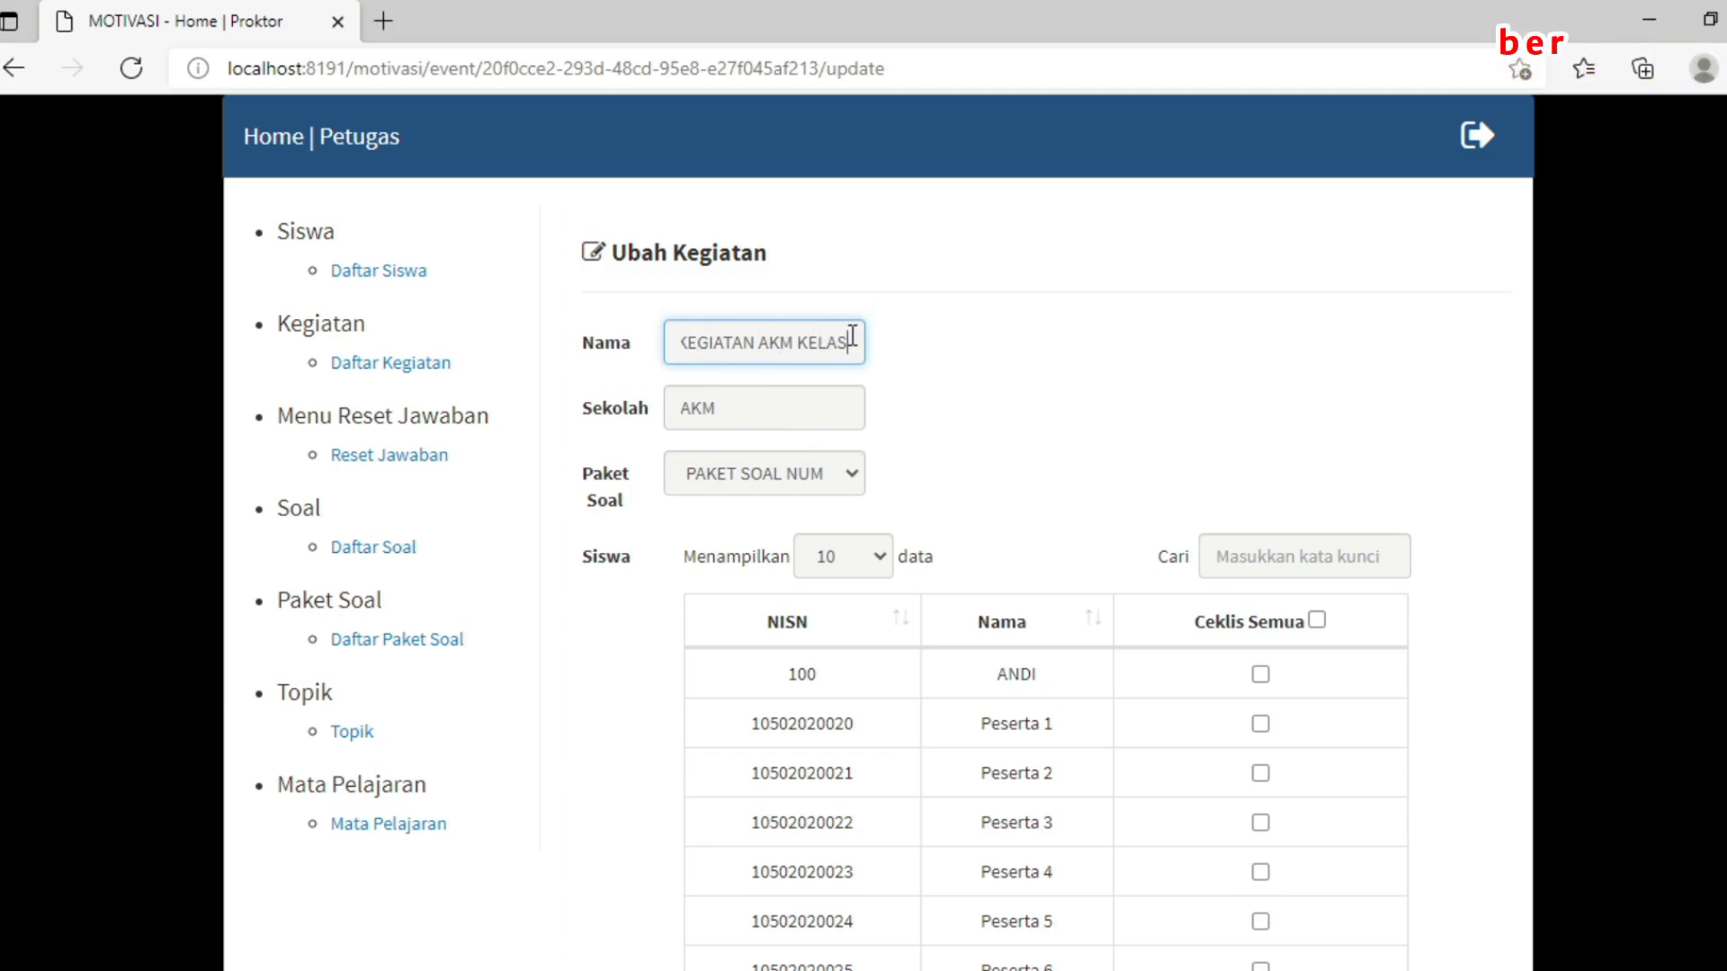
{"action": "type", "text": "NUMERASI LEVEL 3"}
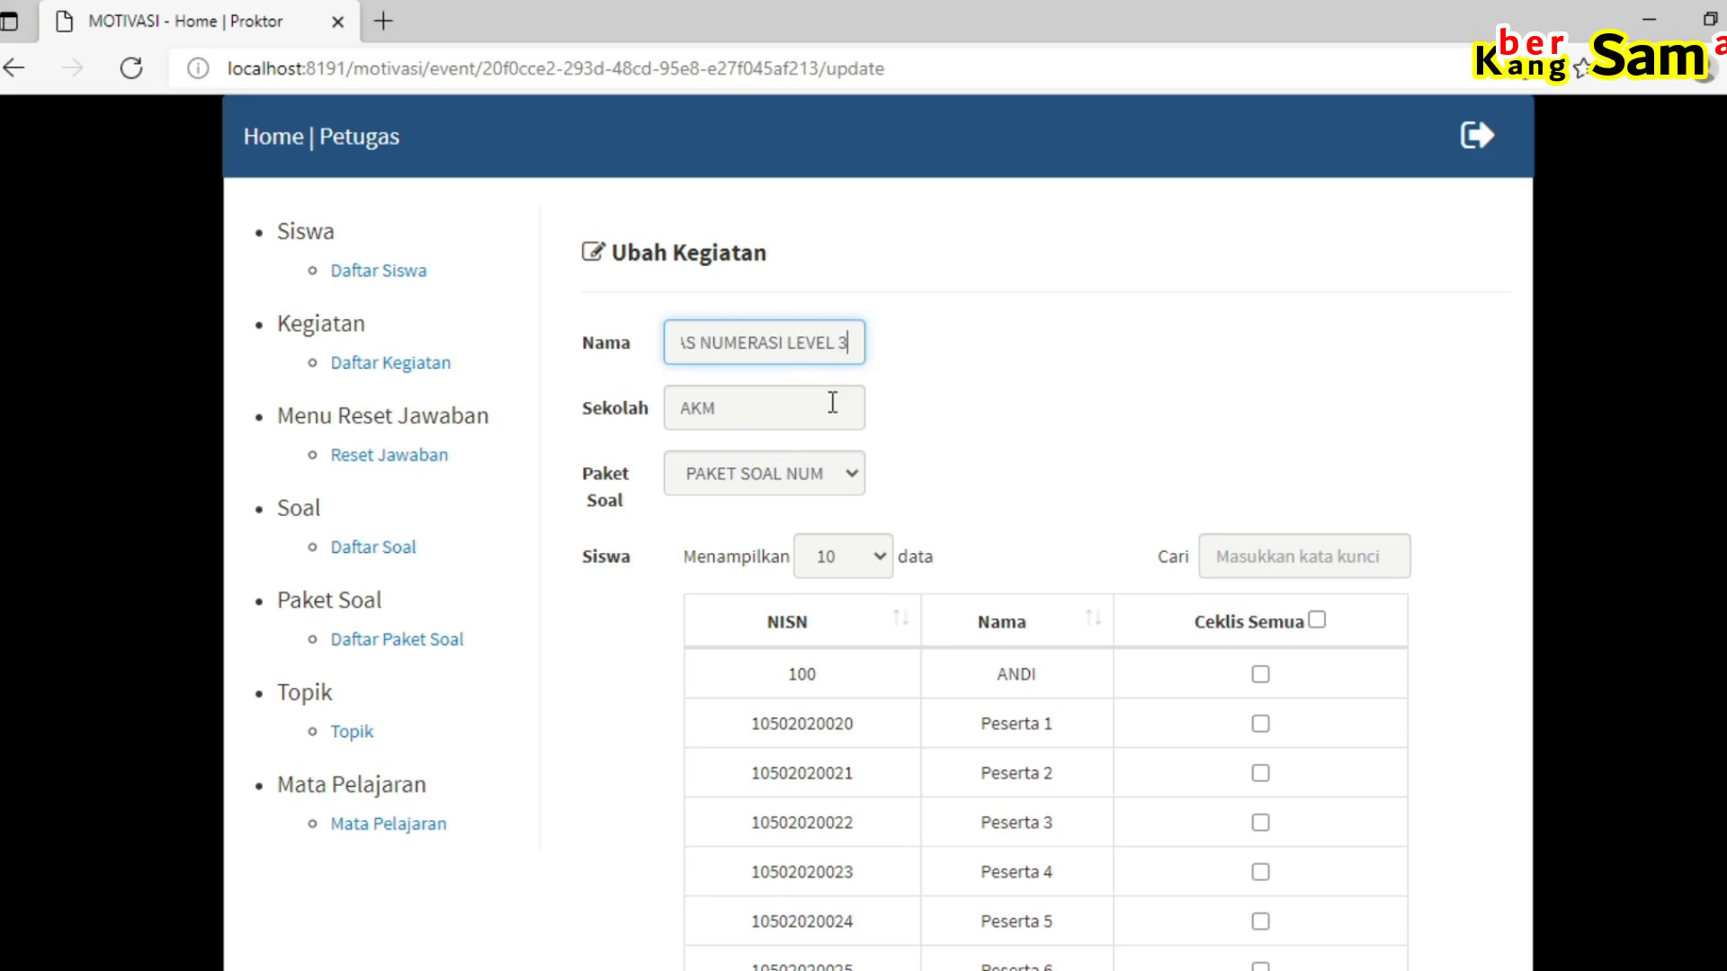
Step: Set the activity's school to SMAN 1 TEBO and its question package to PAKET SOAL NUMERASI LEVEL 3
{"action": "left_click", "coordinate": [736, 410]}
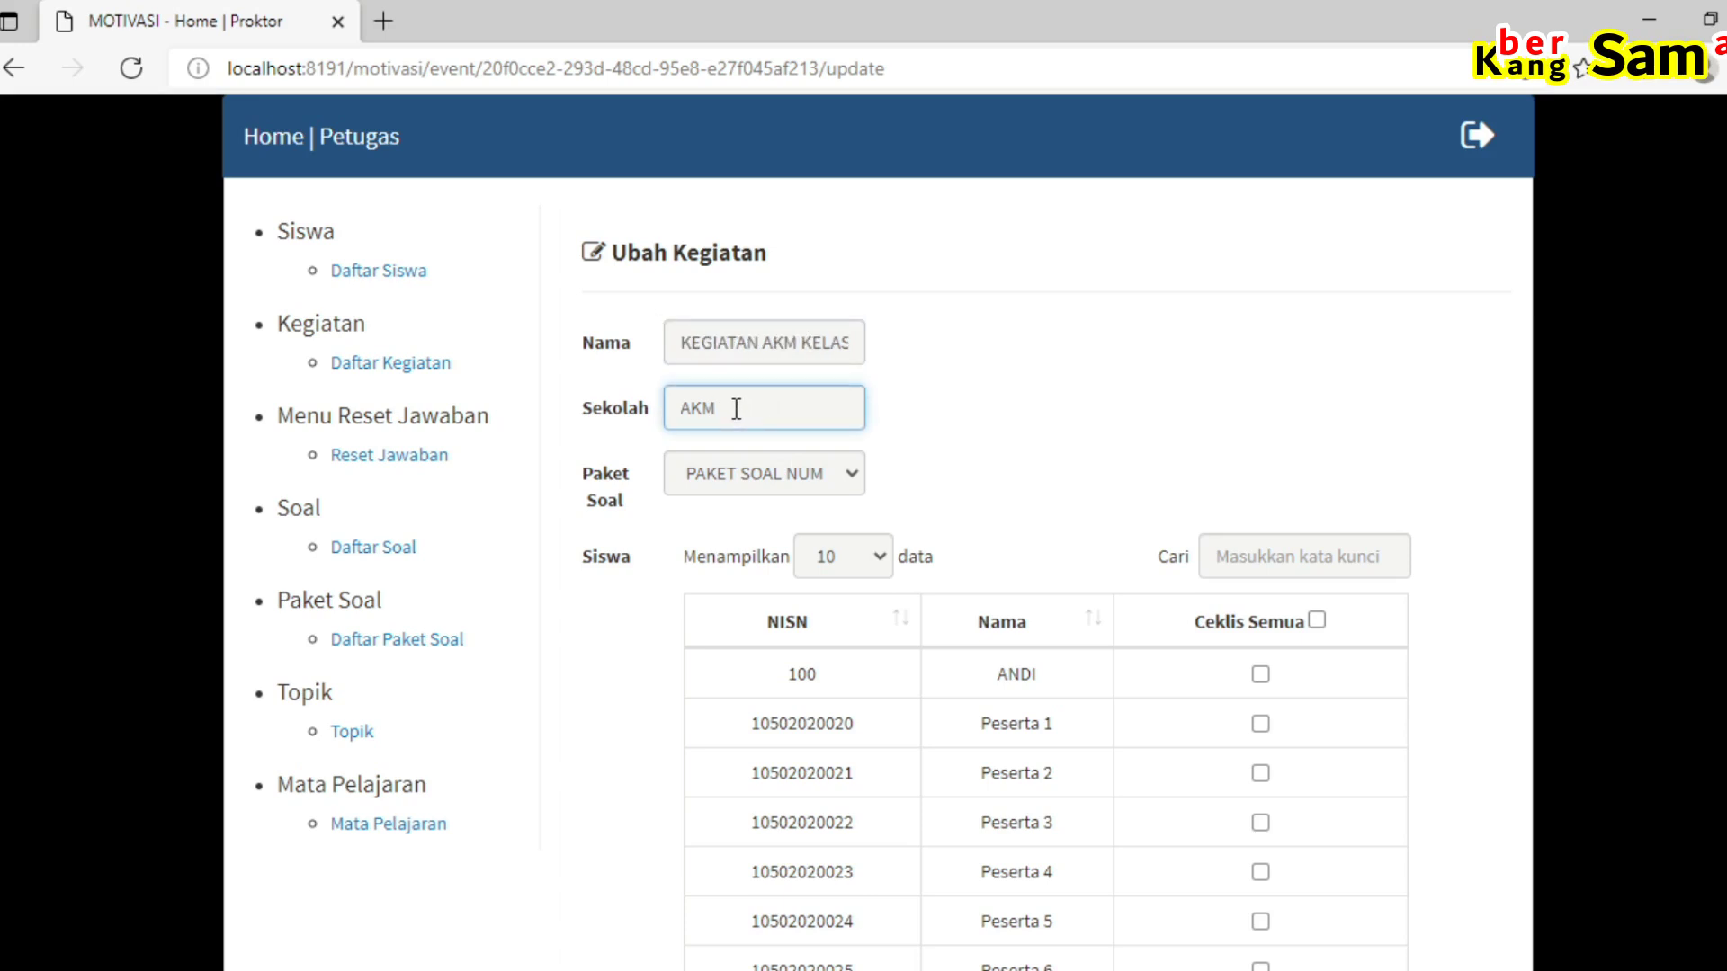
{"action": "key", "text": "BackSpace"}
{"action": "key", "text": "BackSpace"}
{"action": "key", "text": "BackSpace"}
{"action": "type", "text": "sm"}
{"action": "key", "text": "BackSpace"}
{"action": "key", "text": "BackSpace"}
{"action": "type", "text": "SMAN 1 TEBO"}
{"action": "left_click", "coordinate": [813, 477]}
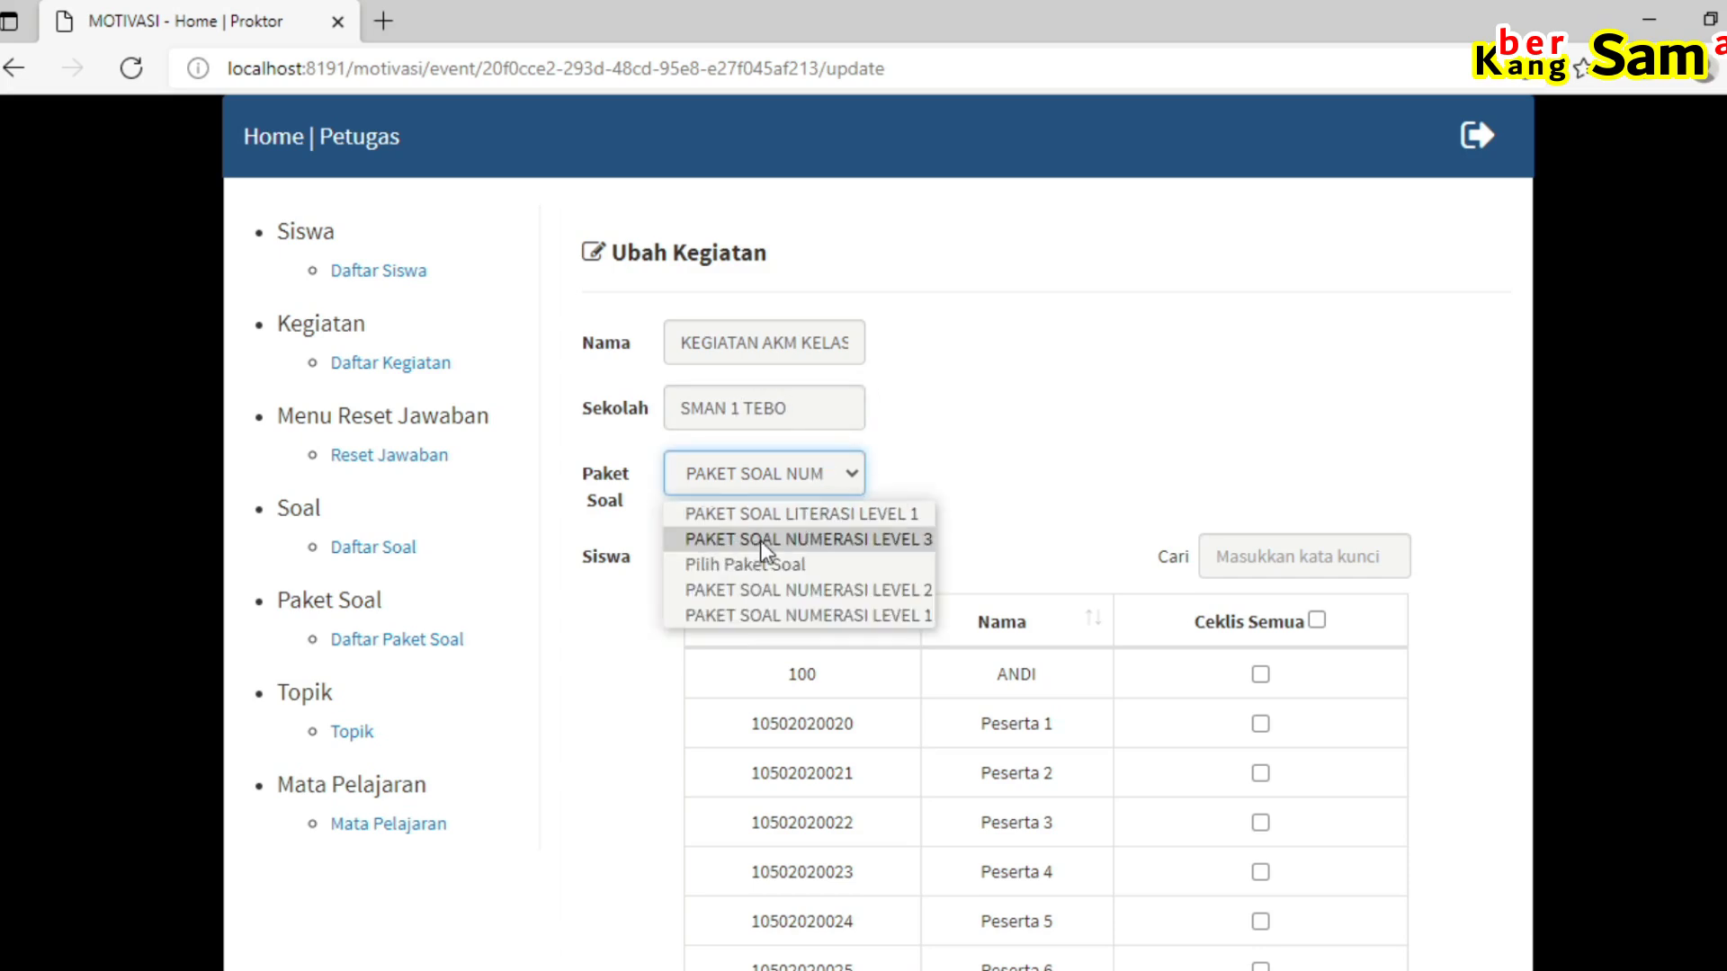
{"action": "left_click", "coordinate": [905, 538]}
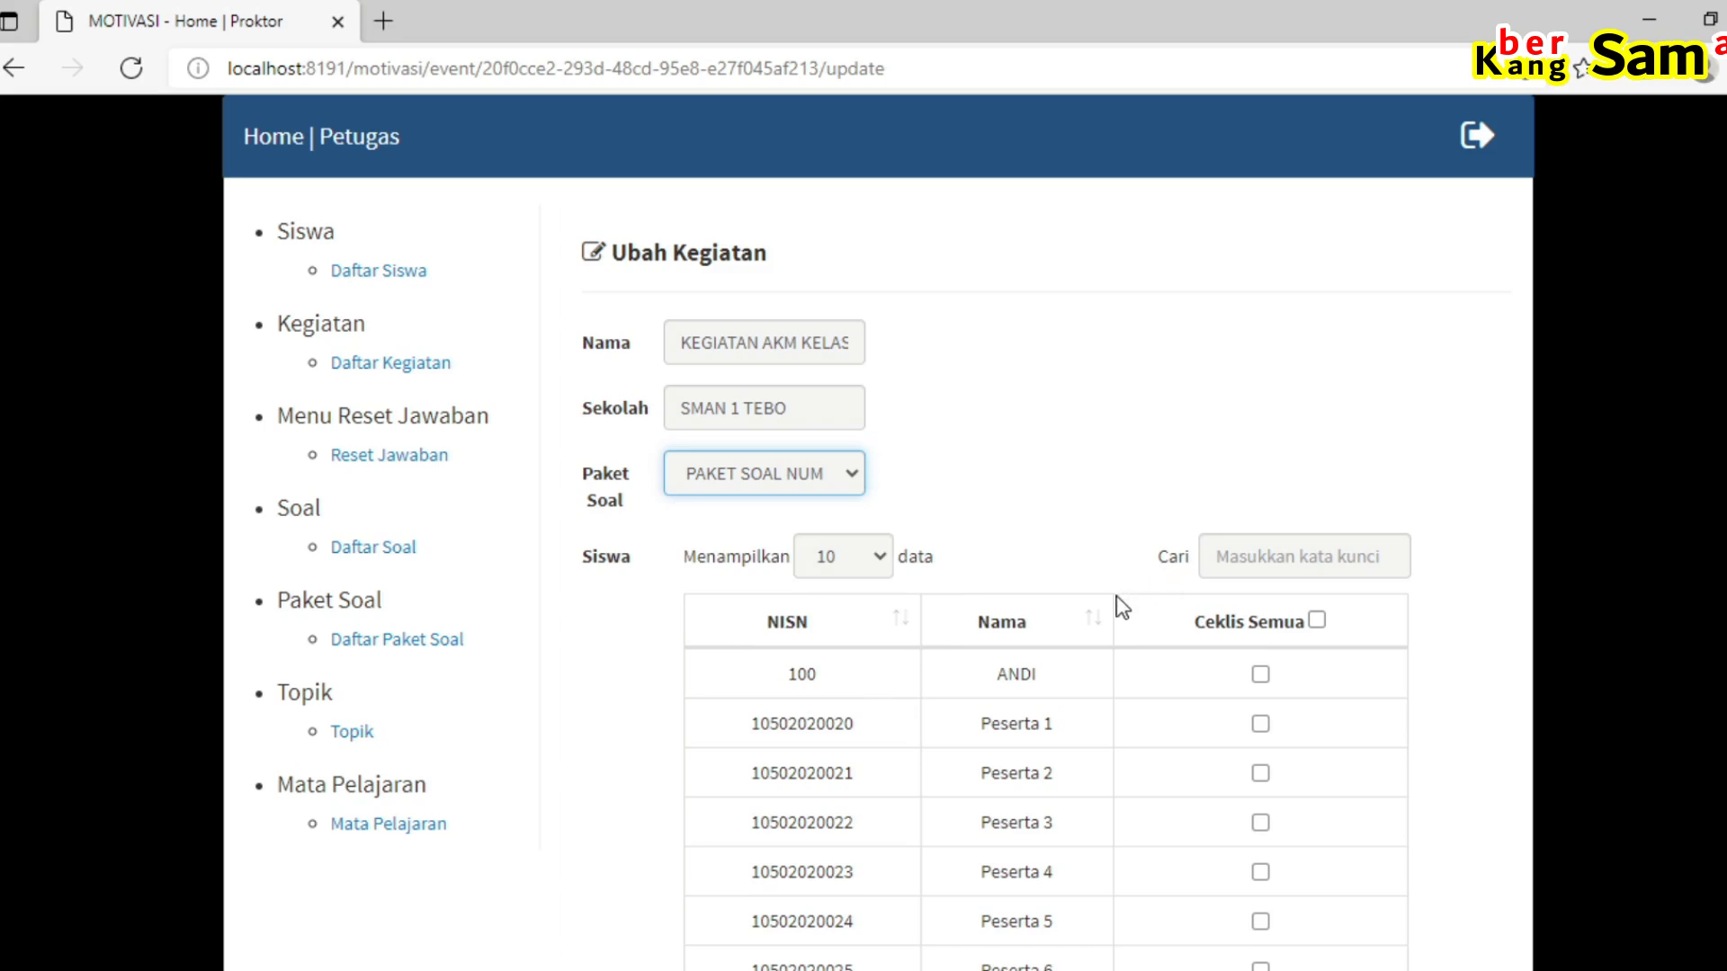
{"action": "scroll", "coordinate": [1118, 599], "scroll_direction": "down", "scroll_amount": 2}
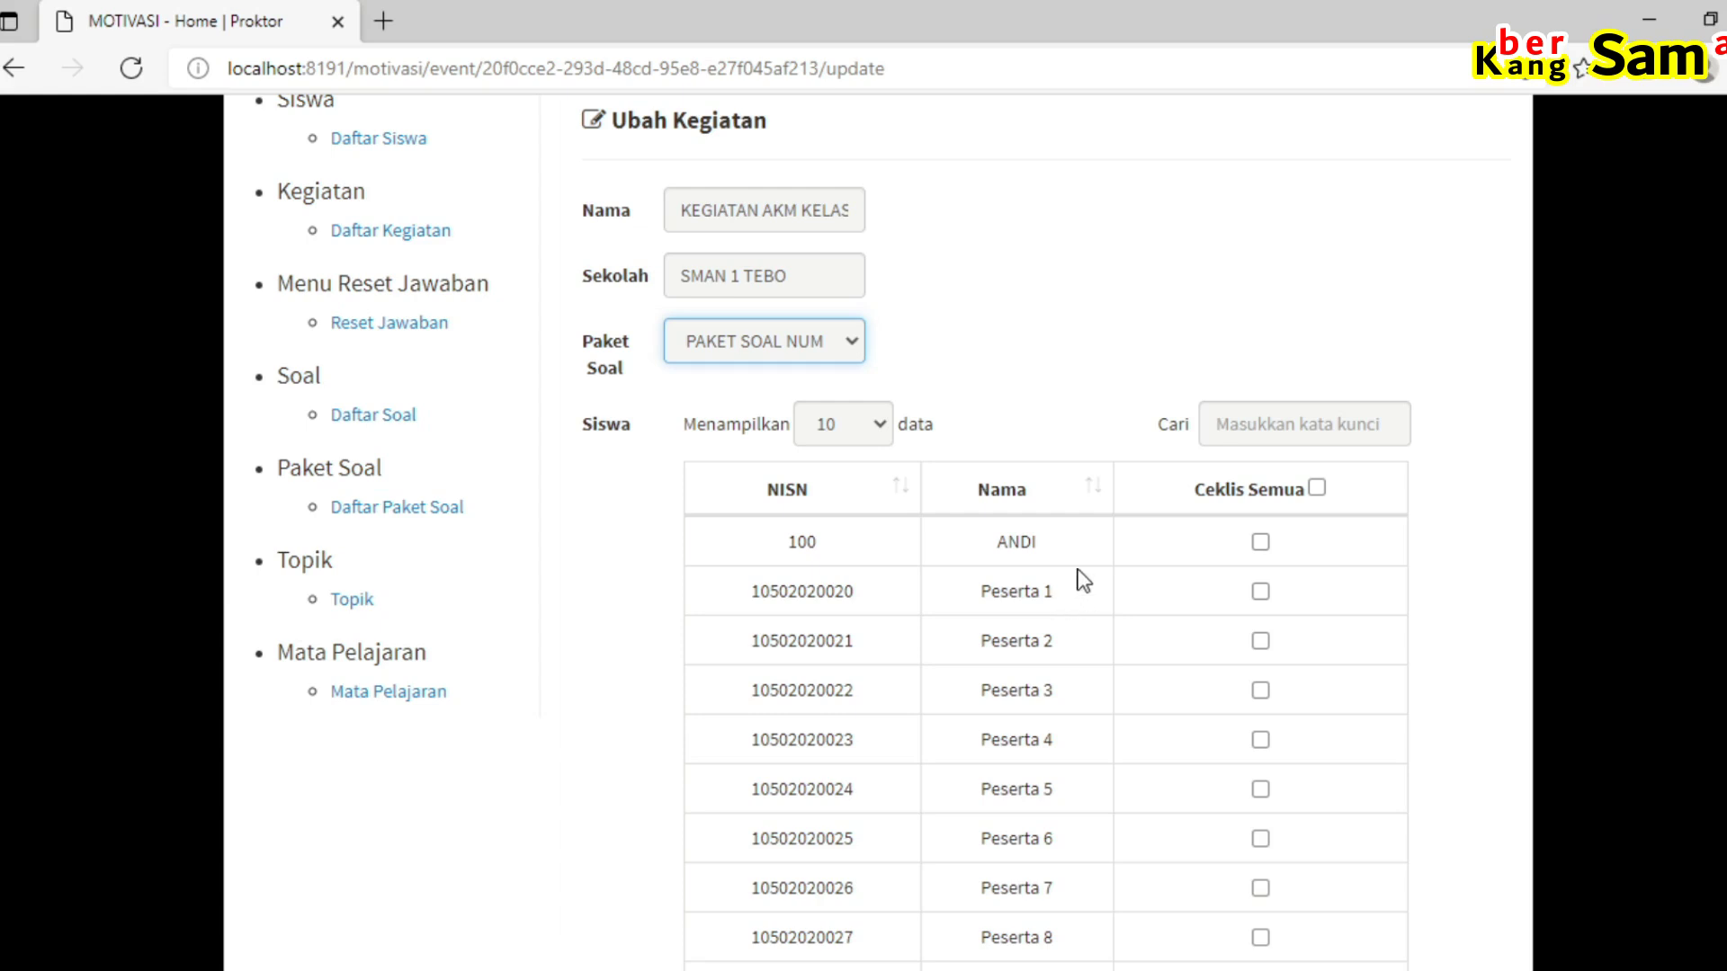
{"action": "scroll", "coordinate": [1094, 604], "scroll_direction": "down", "scroll_amount": 2}
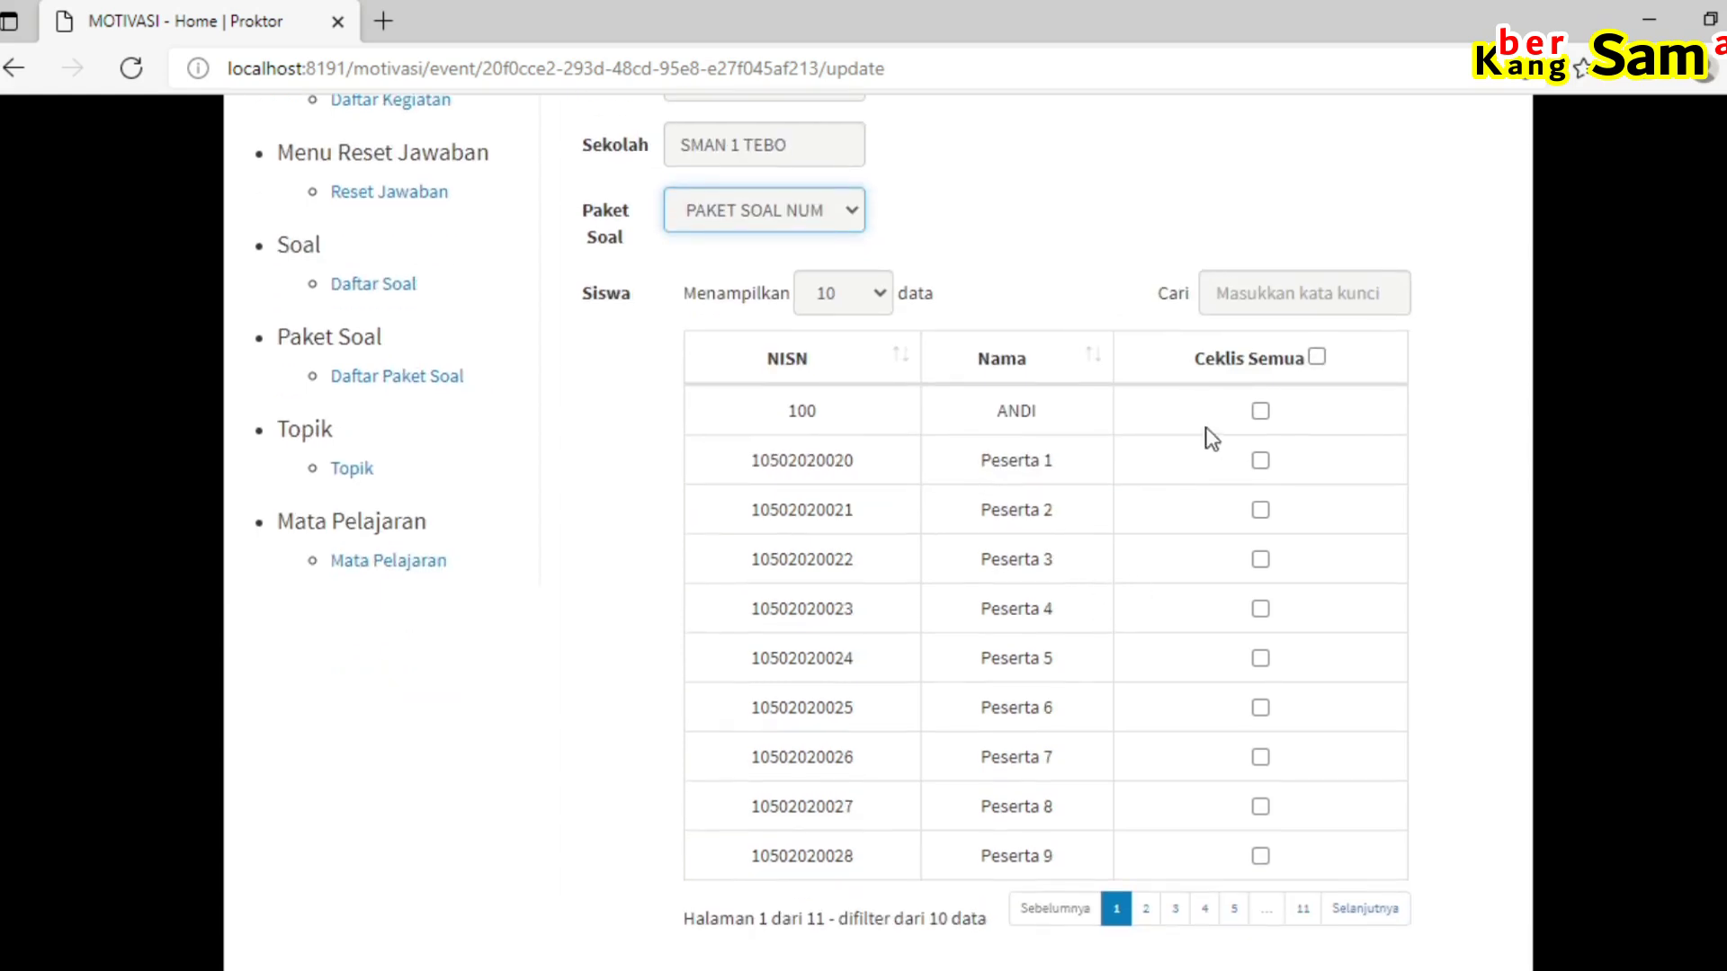
{"action": "left_click", "coordinate": [1316, 358]}
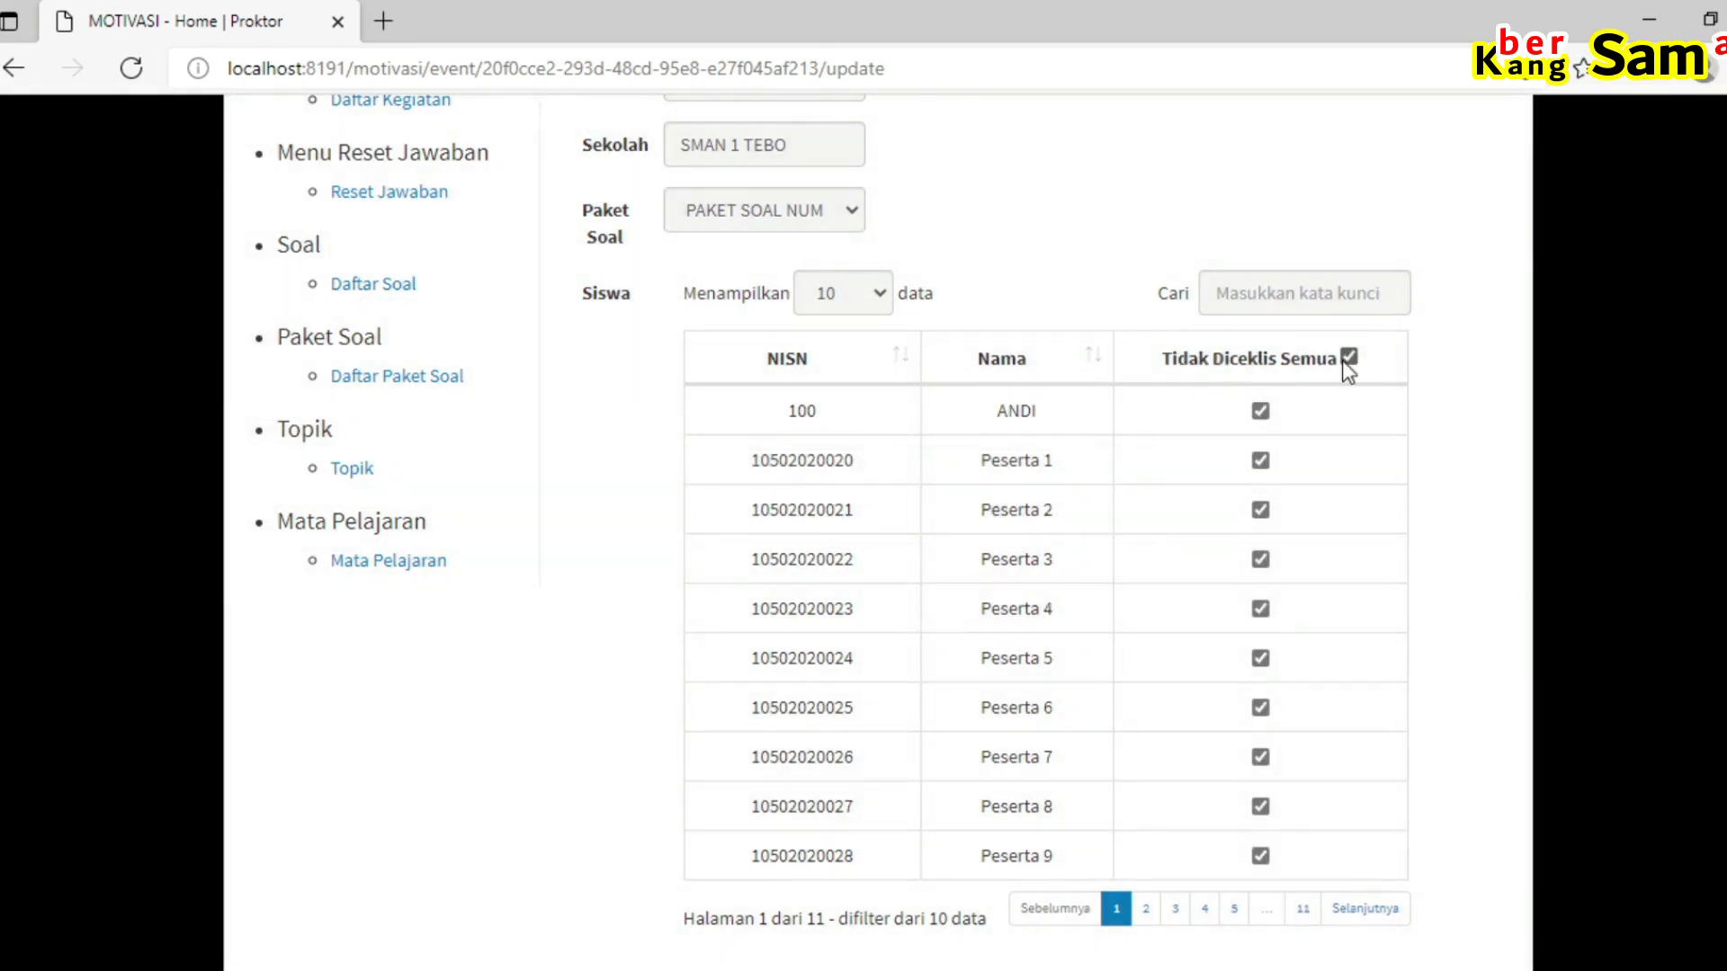
{"action": "left_click", "coordinate": [1347, 358]}
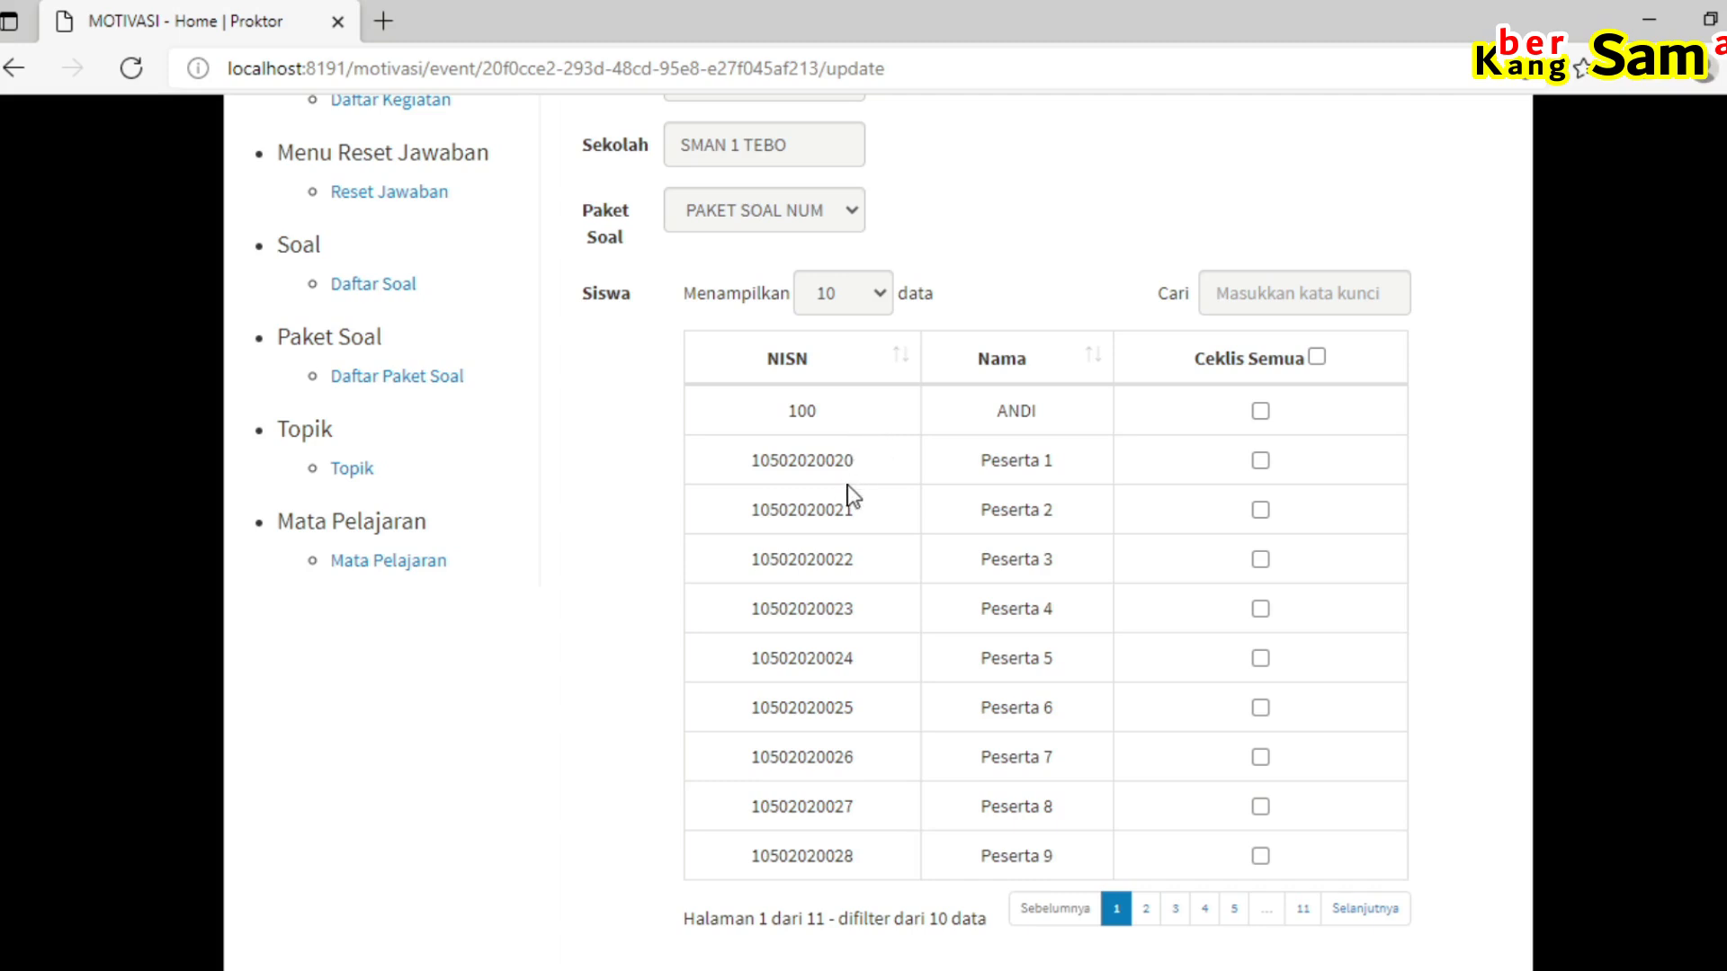
{"action": "scroll", "coordinate": [850, 494], "scroll_direction": "up", "scroll_amount": 1}
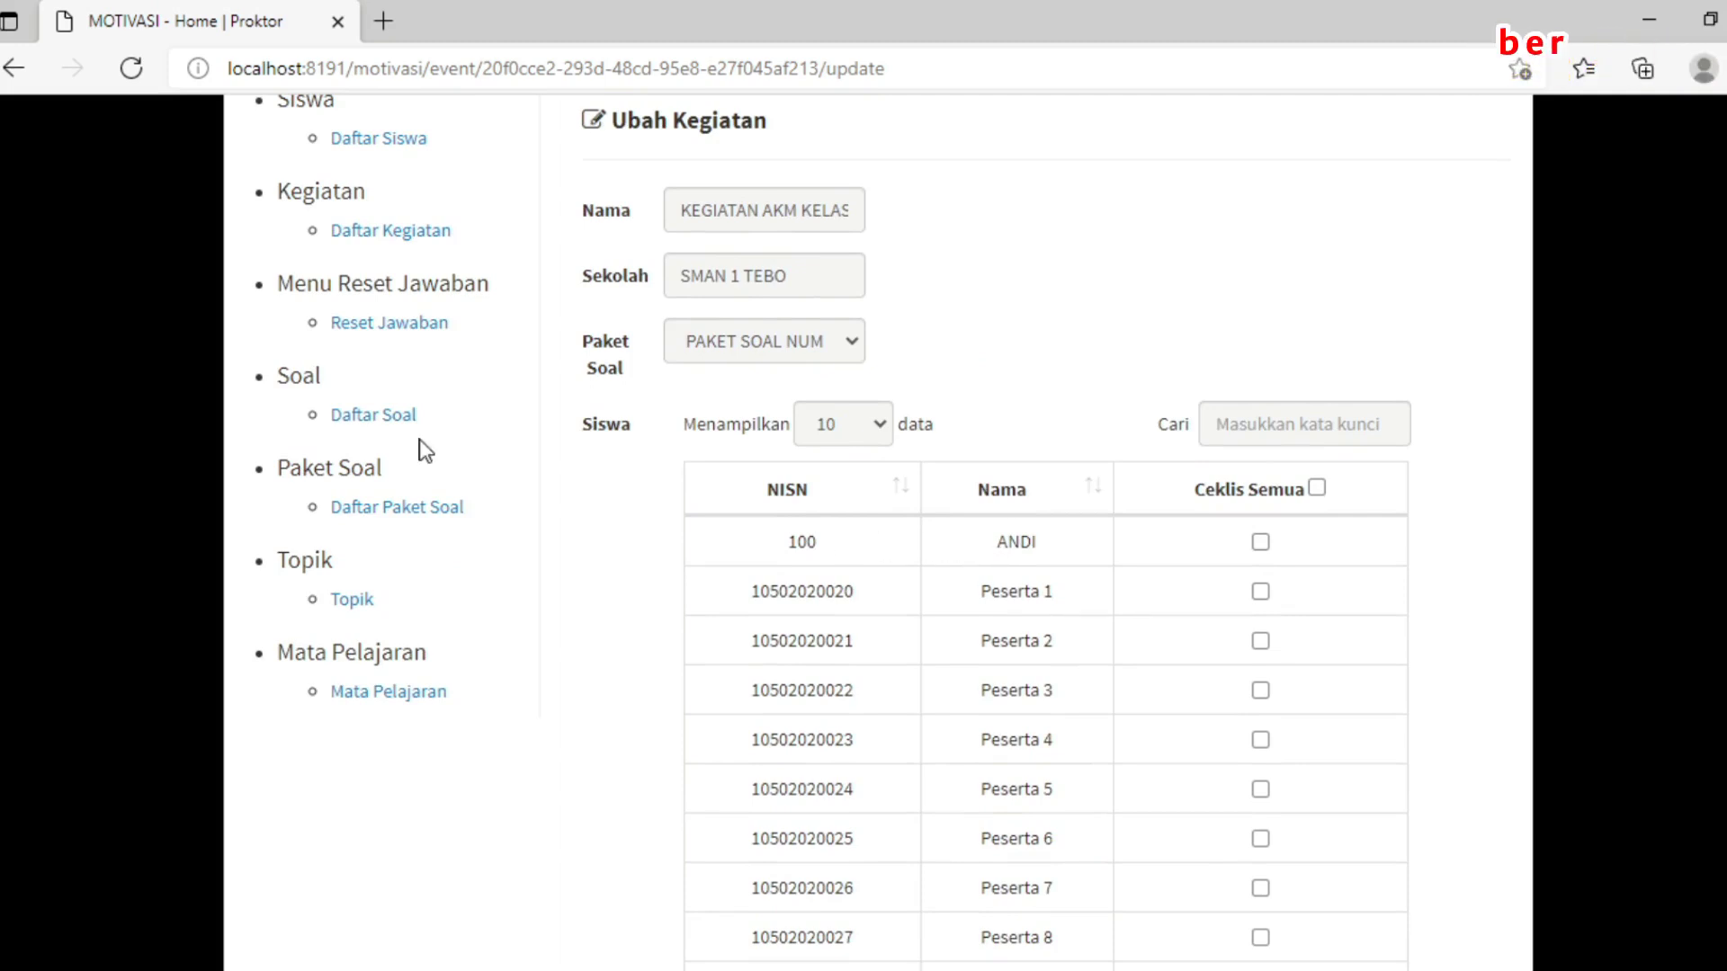
{"action": "scroll", "coordinate": [409, 368], "scroll_direction": "up", "scroll_amount": 2}
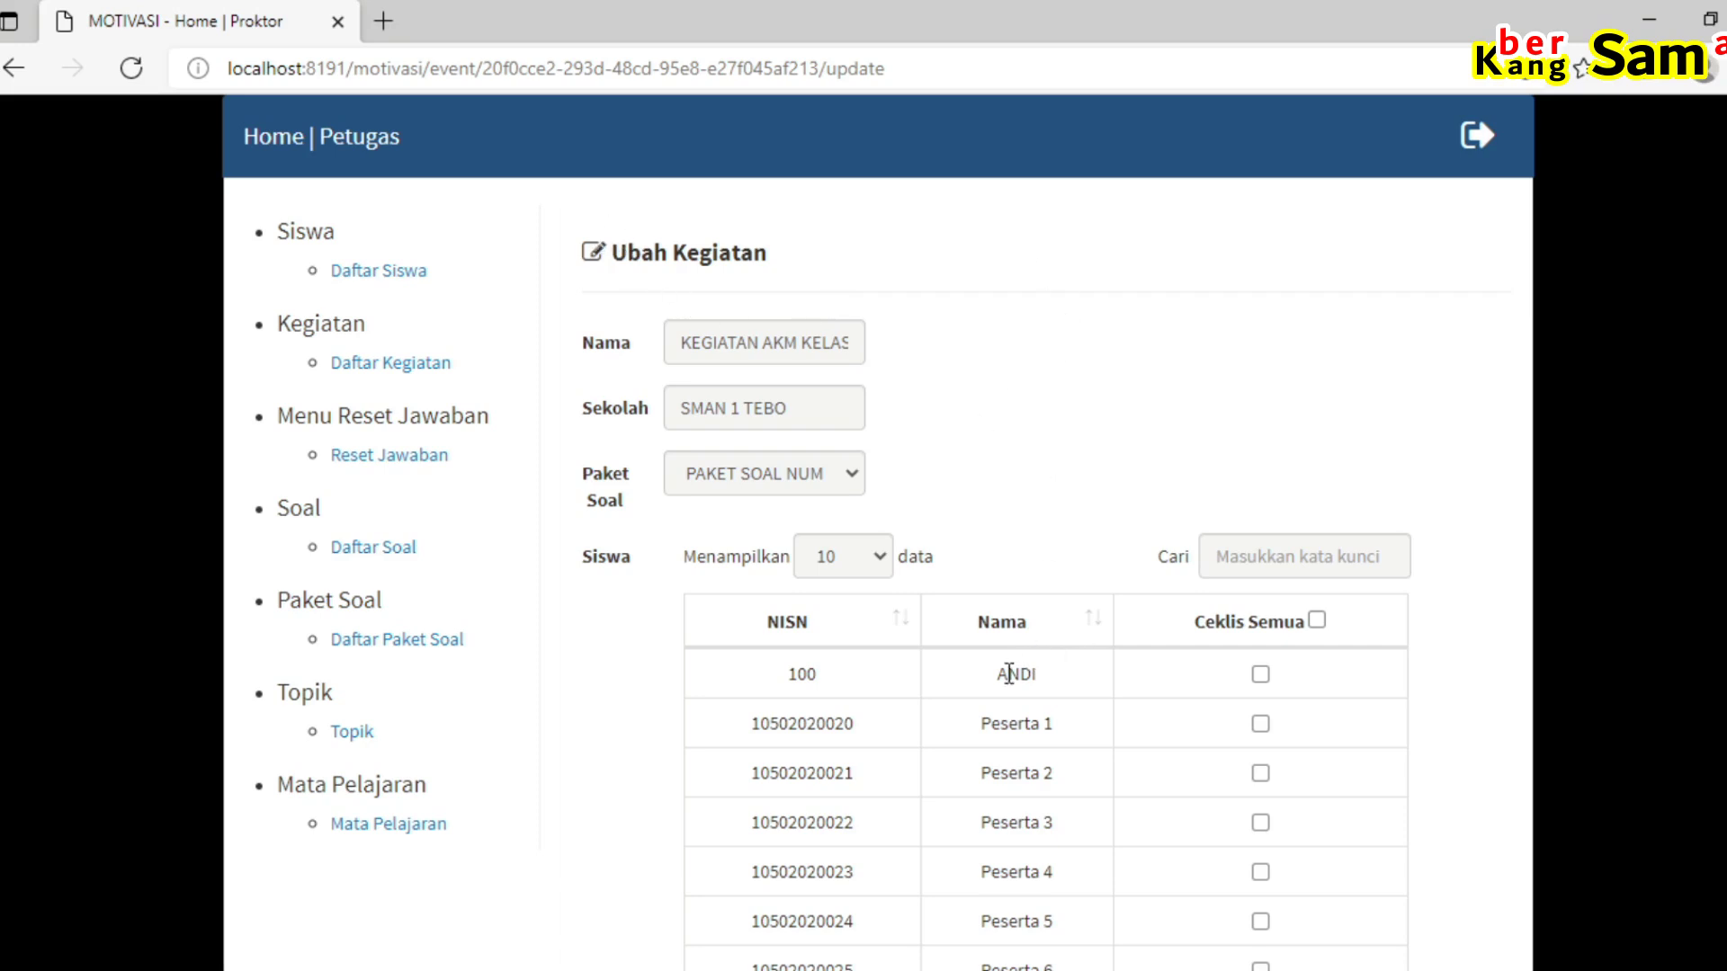
Step: Assign only the first listed student to the activity and save the changes
{"action": "left_click", "coordinate": [1261, 675]}
{"action": "scroll", "coordinate": [1385, 747], "scroll_direction": "down", "scroll_amount": 6}
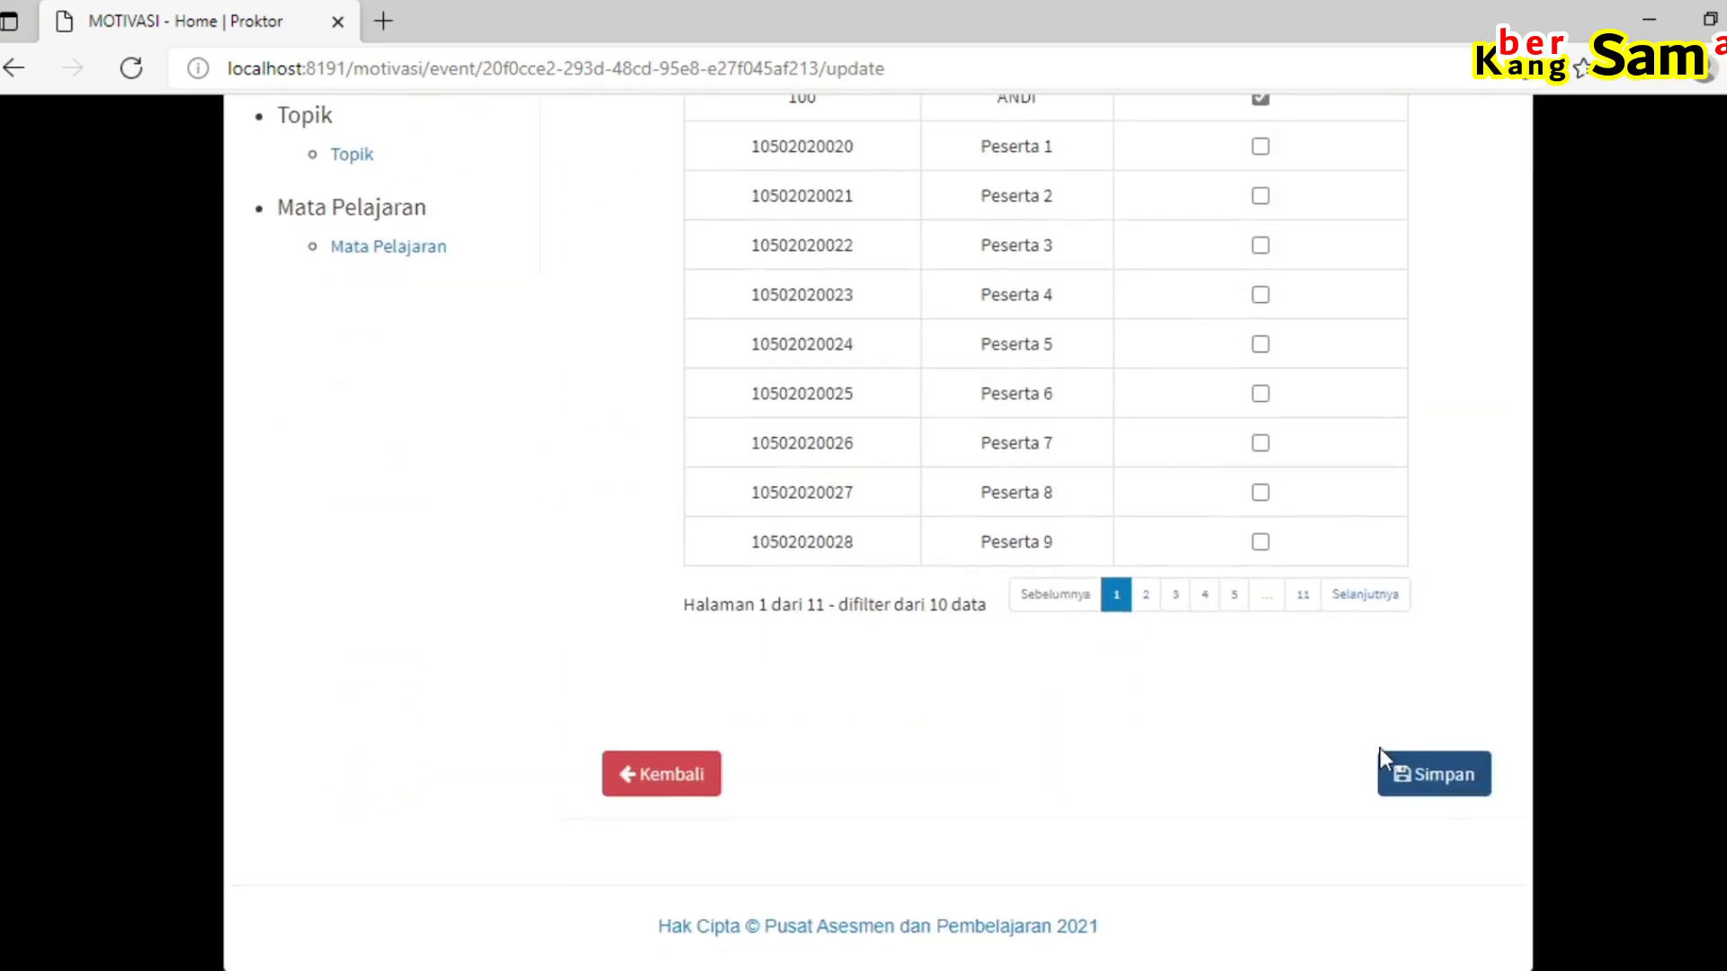
{"action": "left_click", "coordinate": [1419, 779]}
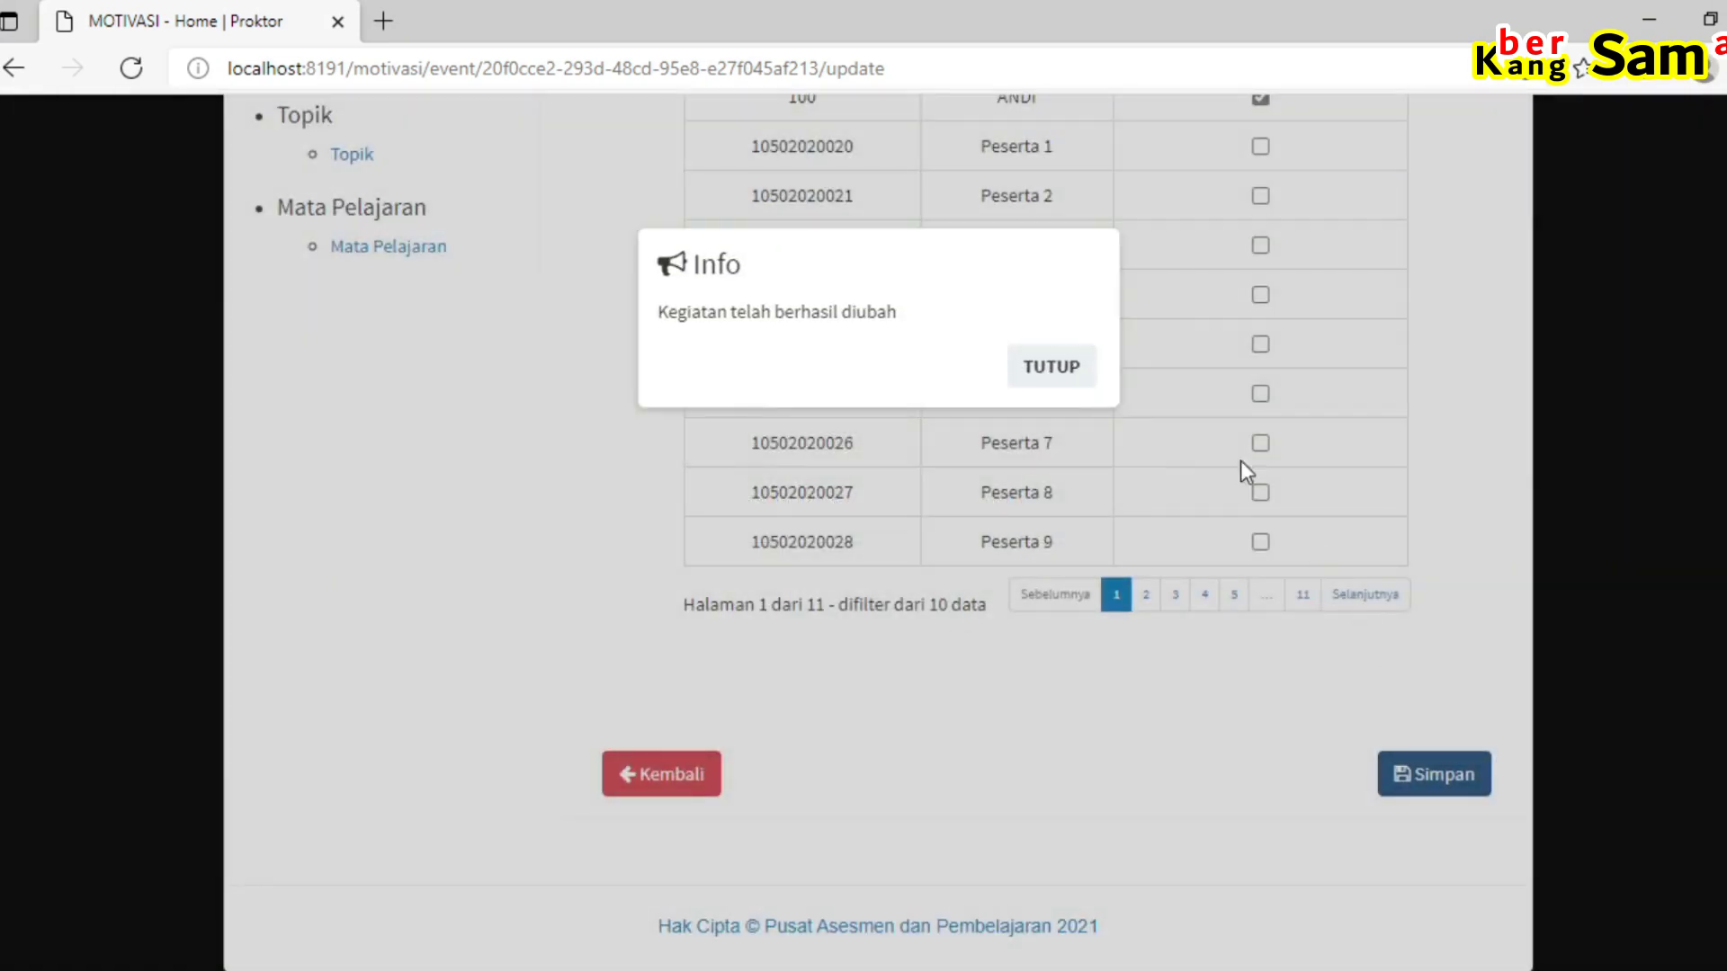
{"action": "left_click", "coordinate": [1058, 369]}
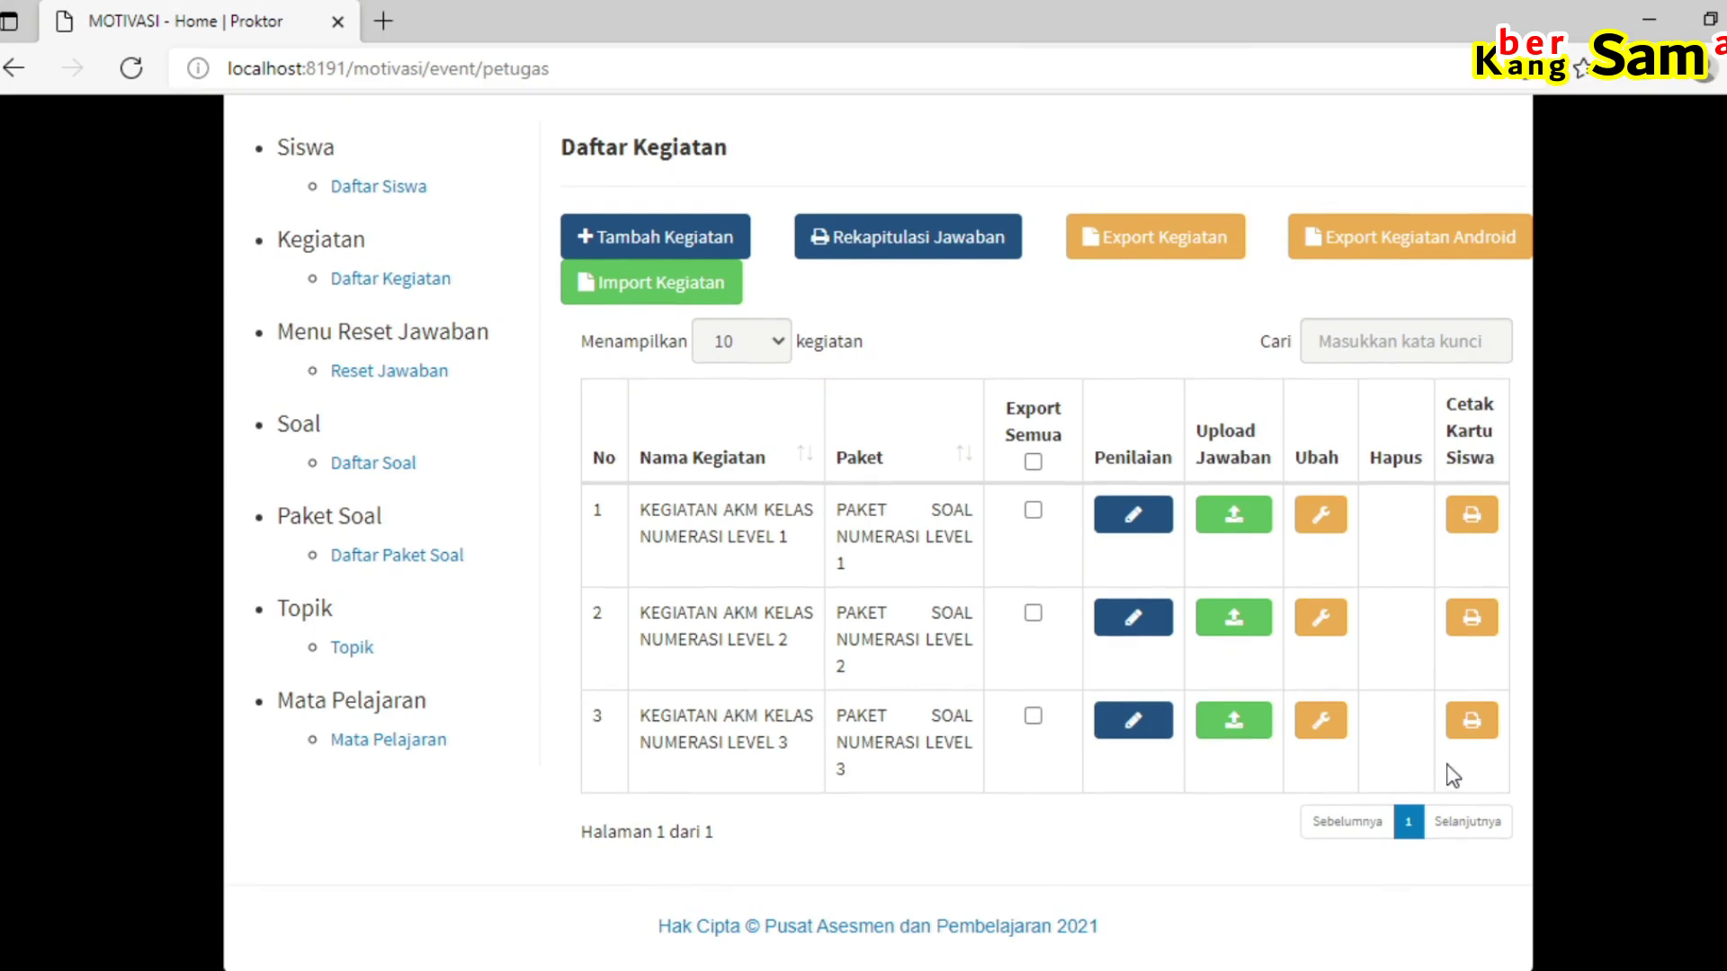
Step: Download the student cards for KEGIATAN AKM KELAS NUMERASI LEVEL 3 and open the PDF
{"action": "left_click", "coordinate": [1483, 736]}
{"action": "left_click", "coordinate": [1475, 718]}
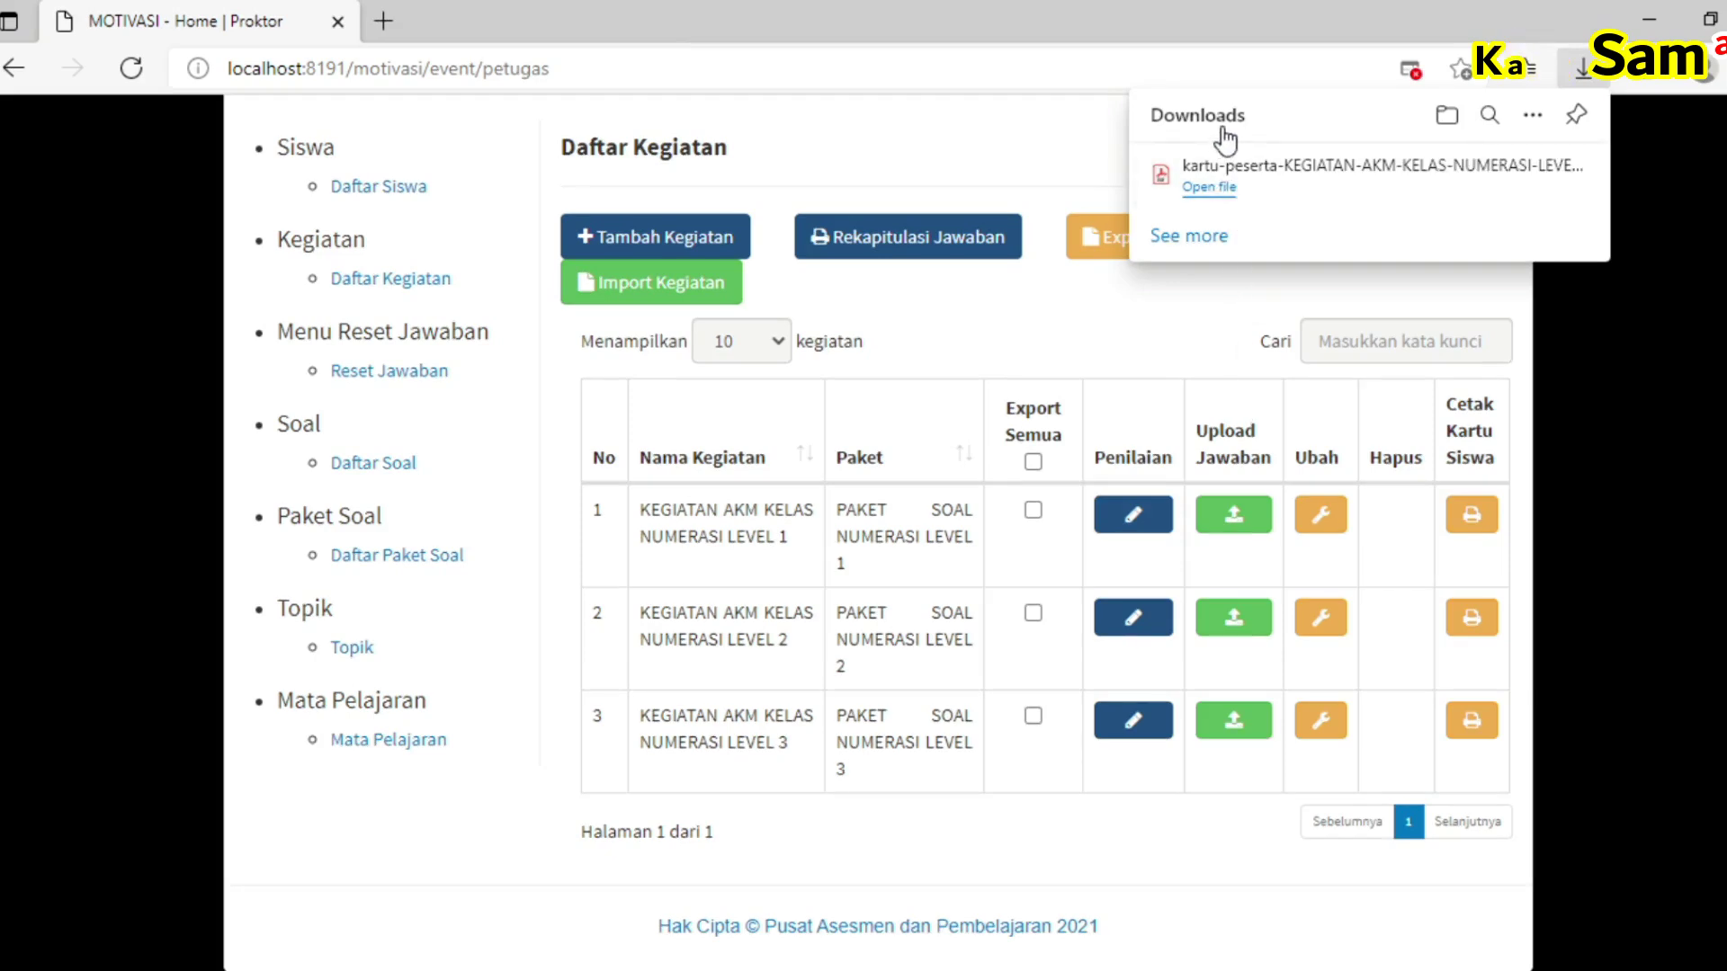
{"action": "left_click", "coordinate": [1208, 187]}
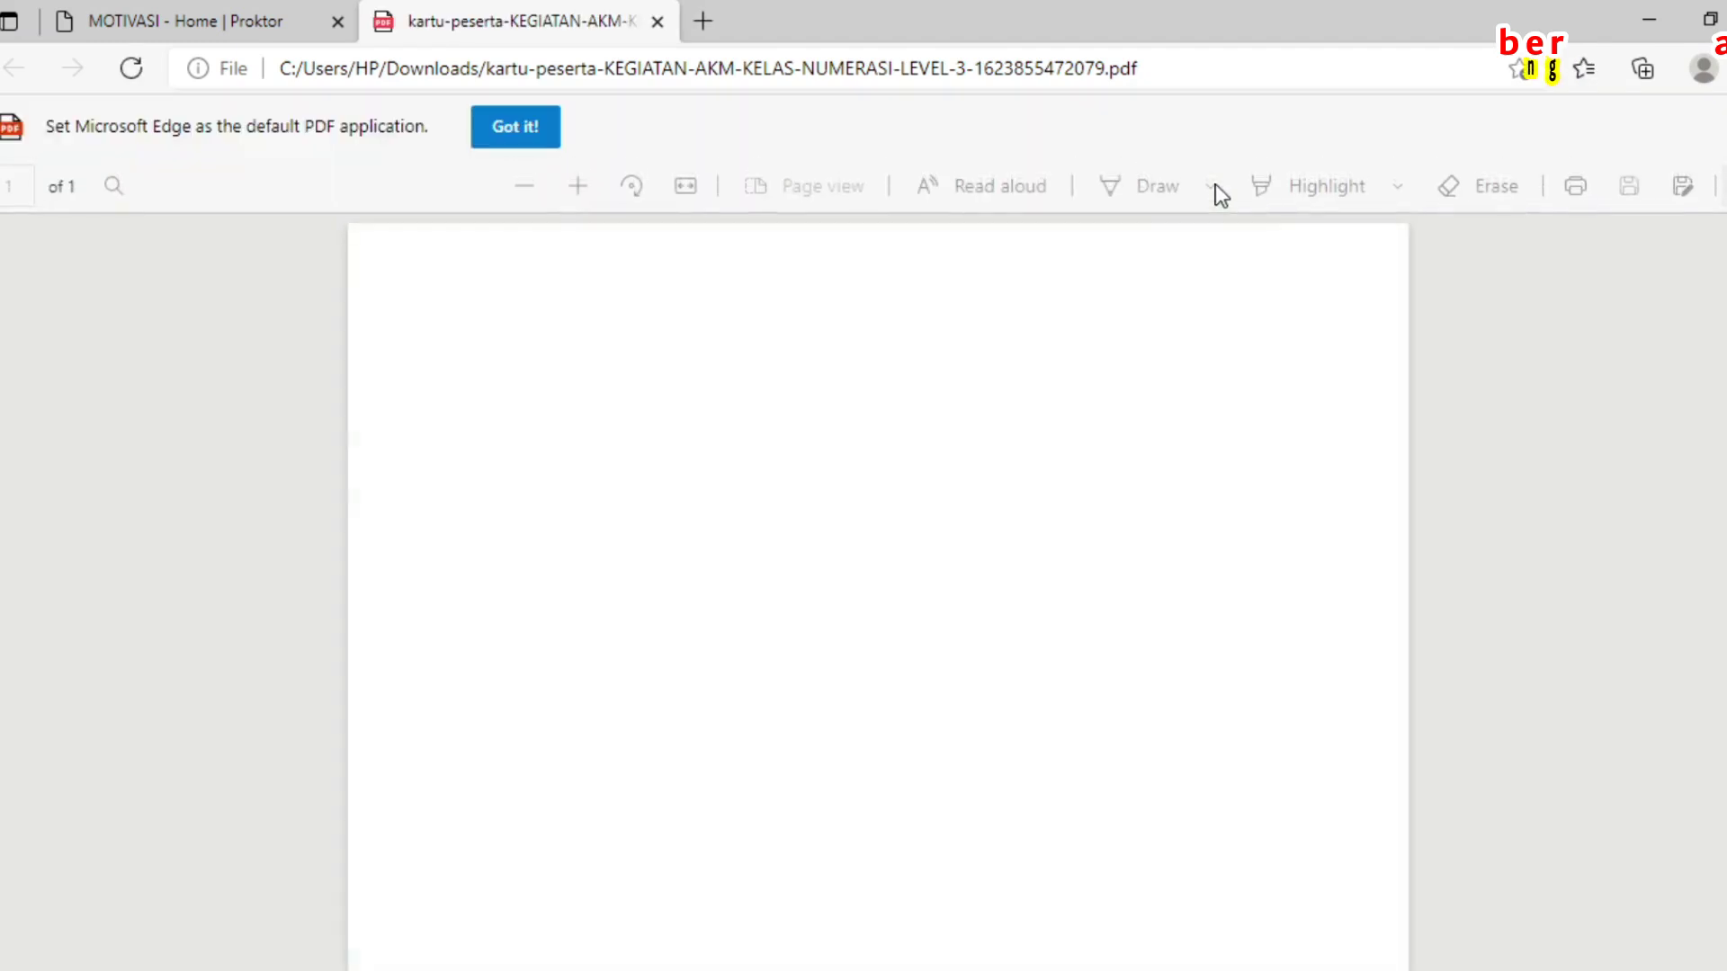